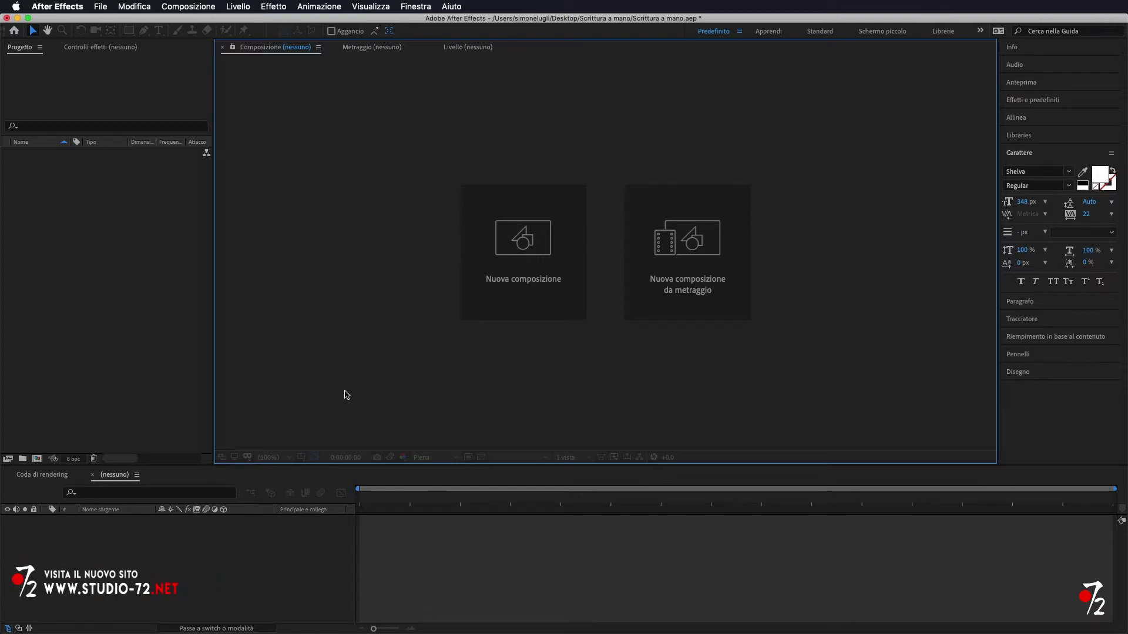
Step: Create a new 1920×1080 composition named 'Scrittura a mano'
left_click(537, 276)
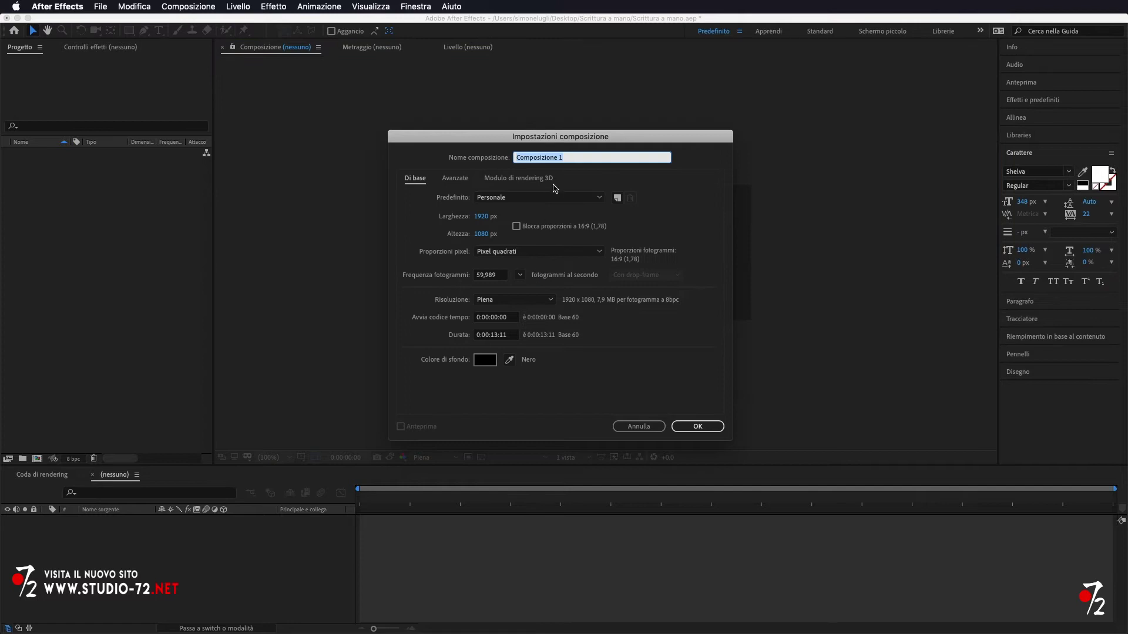
type("Scrittura a mano")
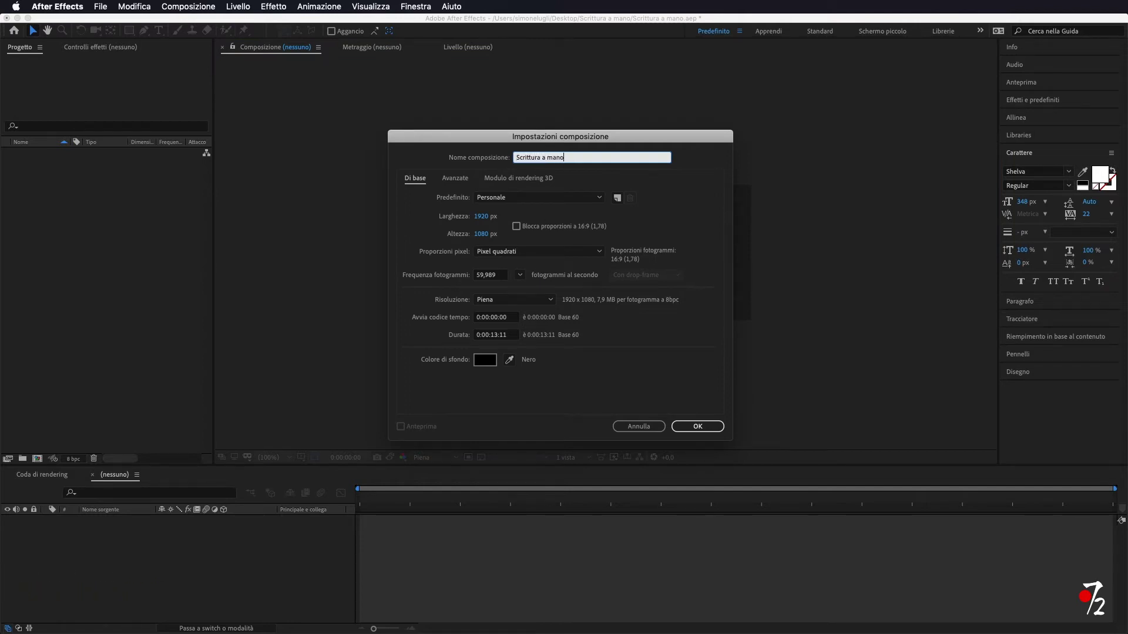
key("Return")
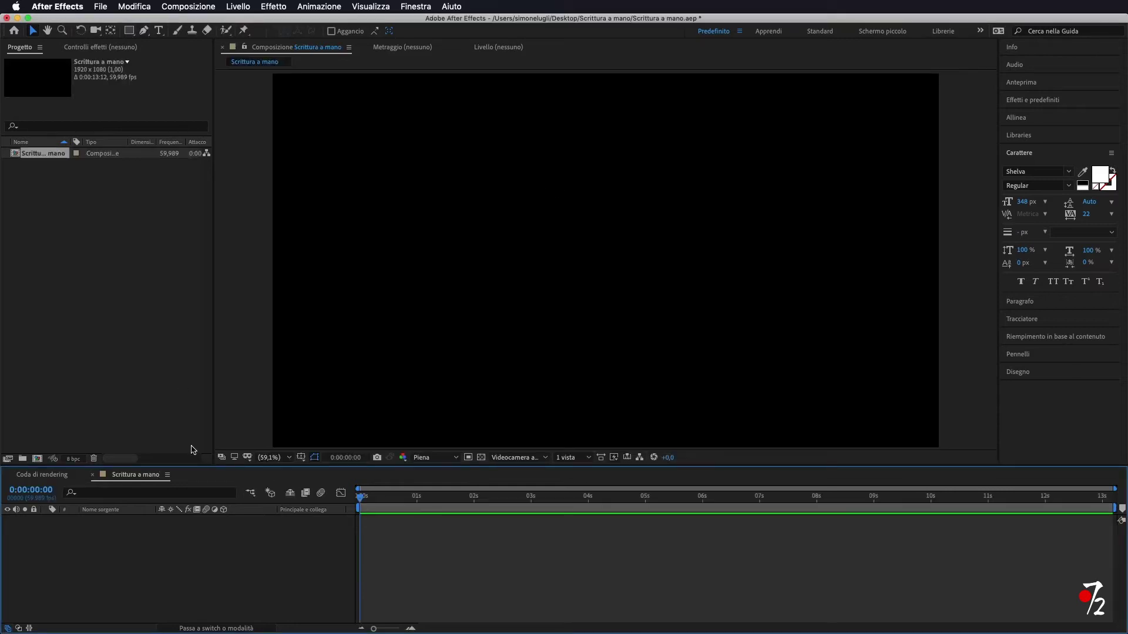
Step: Add a black solid layer named 'BG' to the composition
right_click(194, 544)
mouse_move(241, 506)
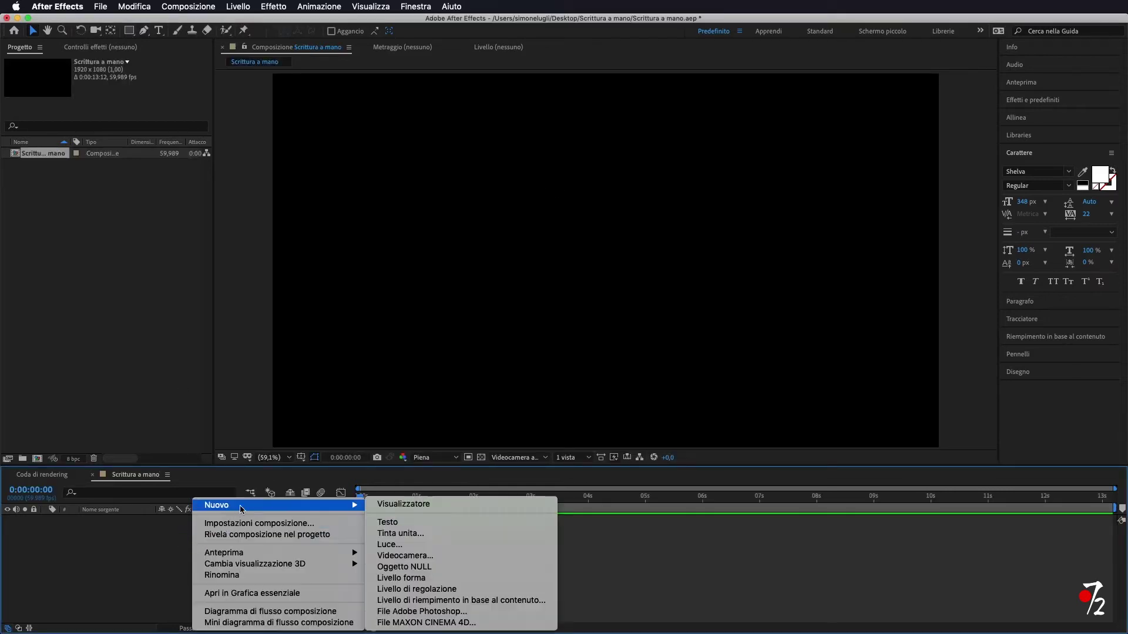
left_click(448, 533)
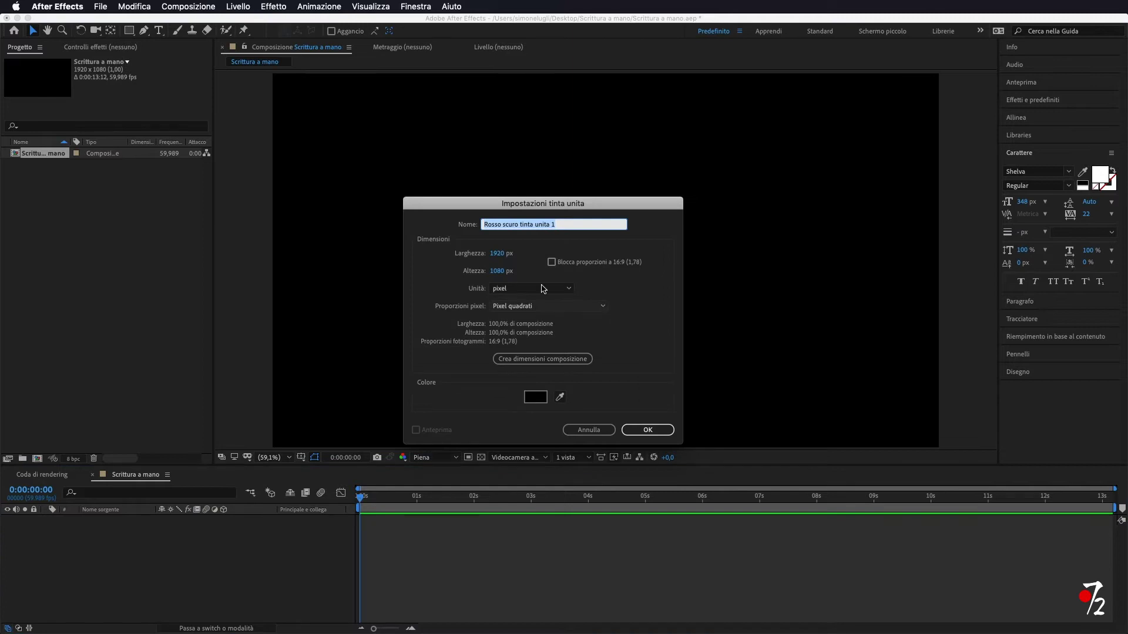
type("BG")
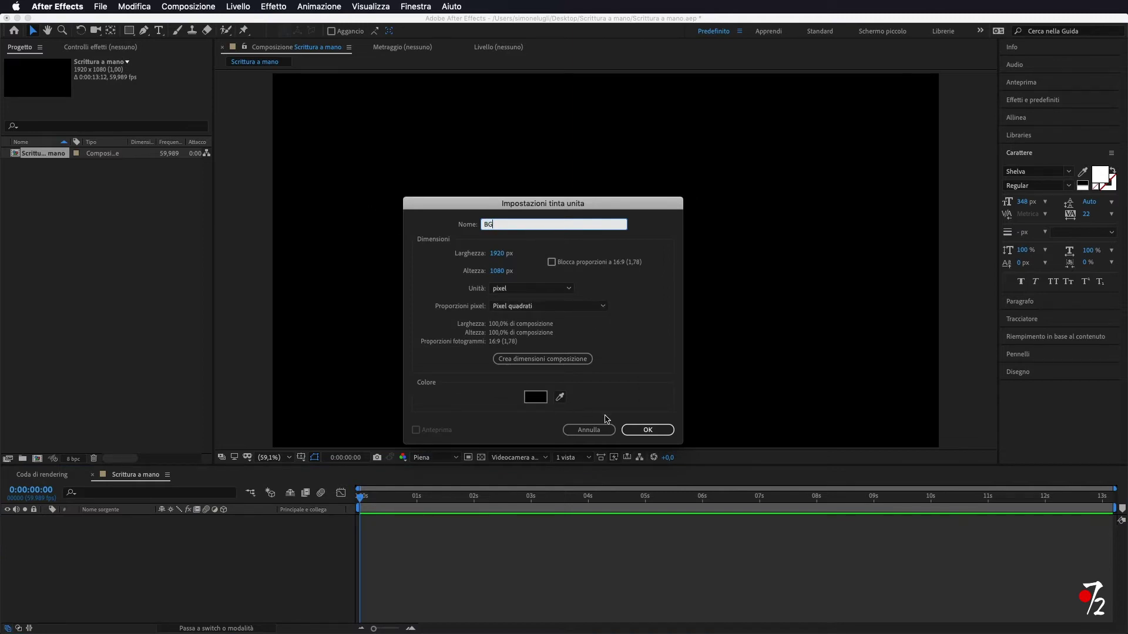
left_click(656, 427)
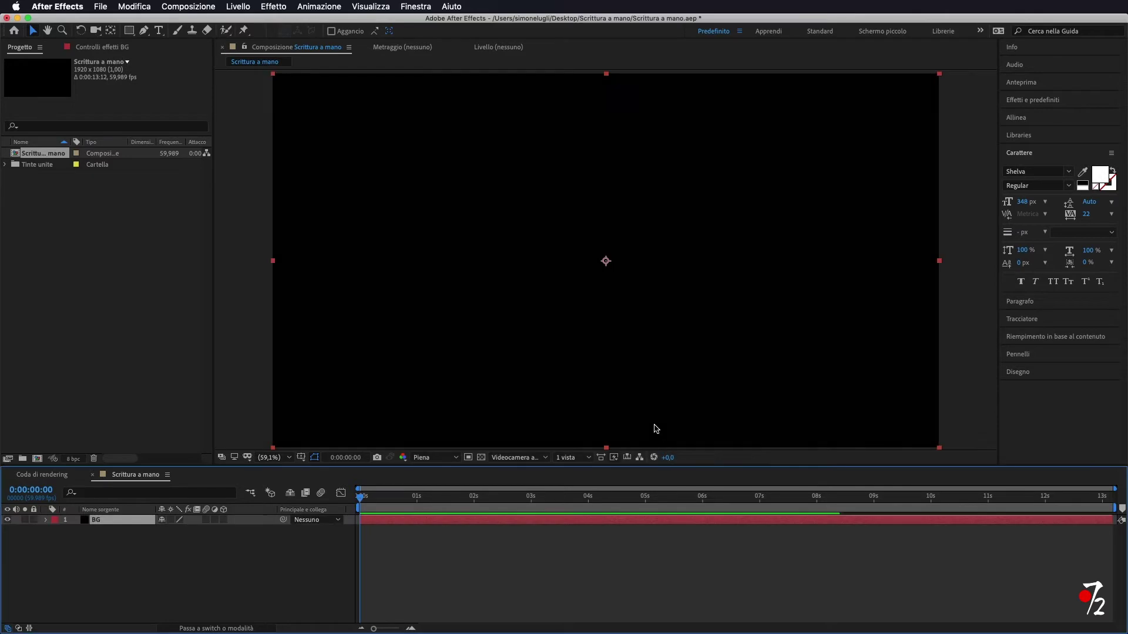
right_click(217, 552)
mouse_move(268, 507)
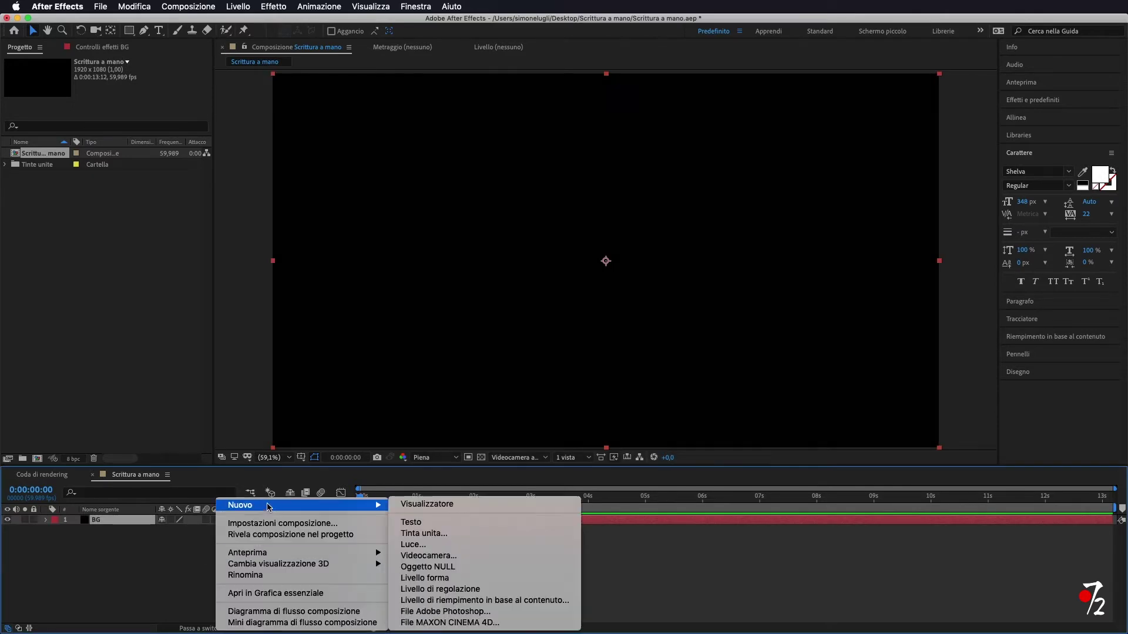
Step: Add a text layer reading 'Studio 72' and set its size to 386 px
left_click(446, 522)
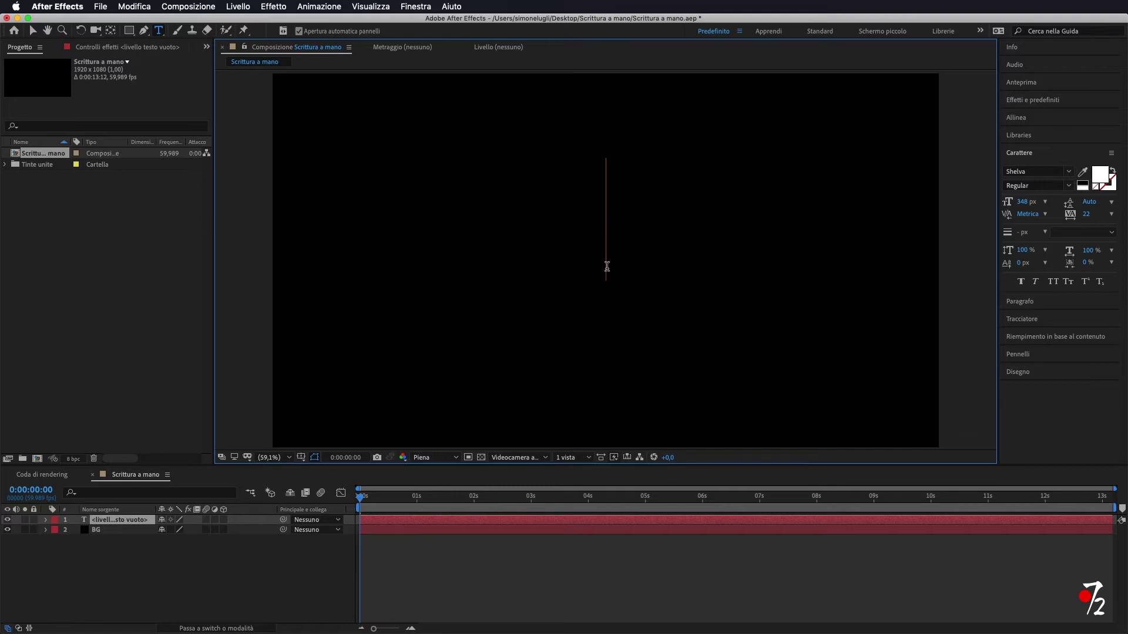
type("Studio")
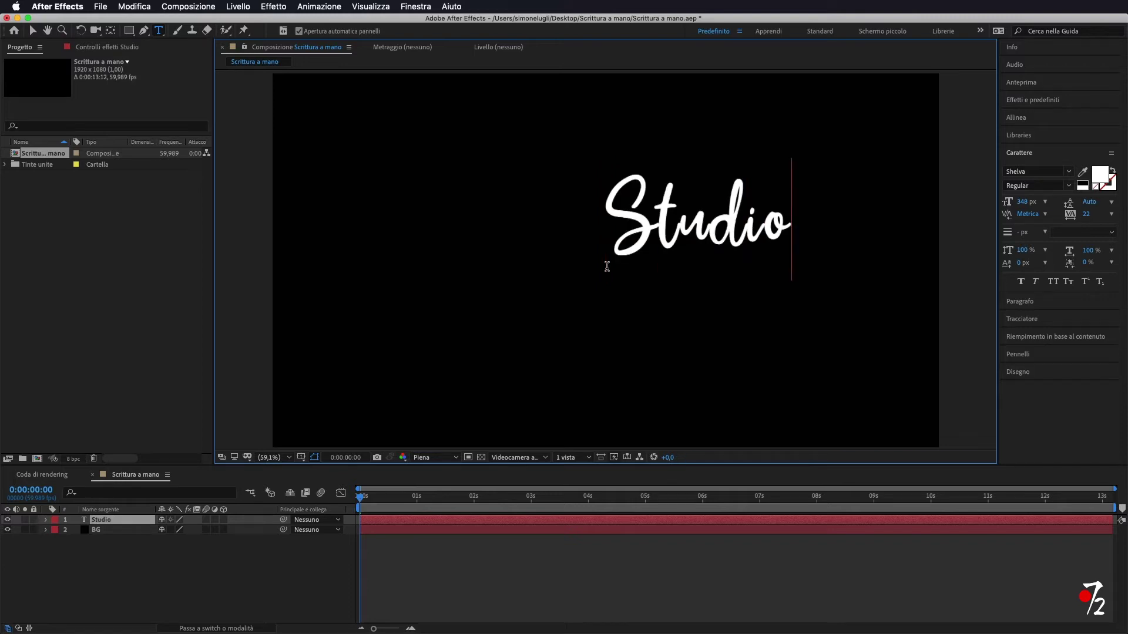
type(" 72")
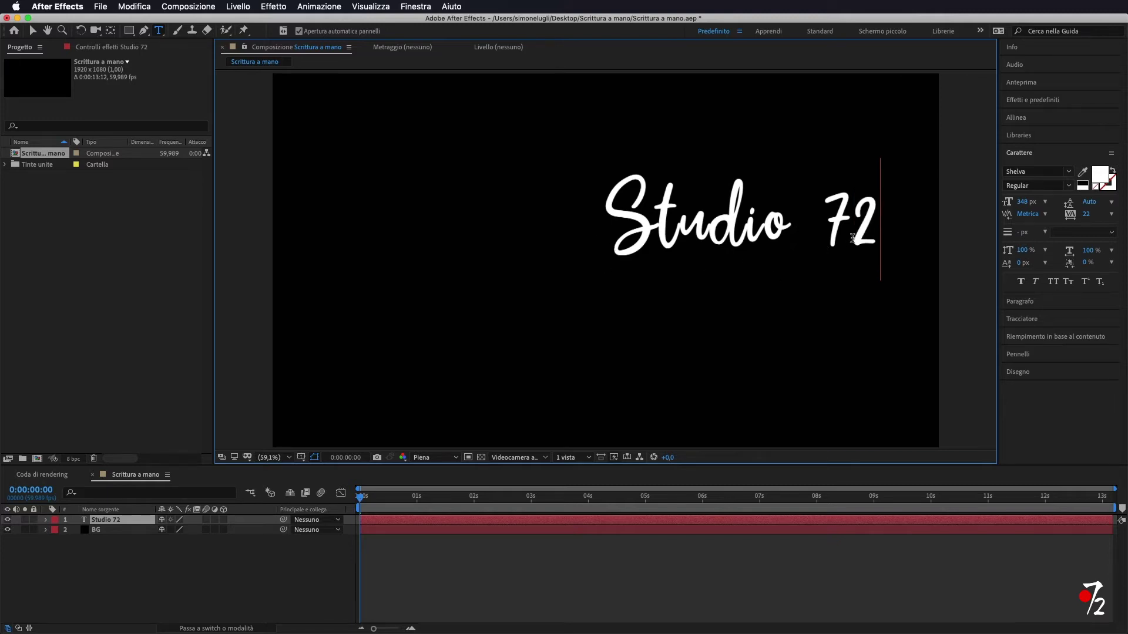
left_click_drag(894, 224, 599, 212)
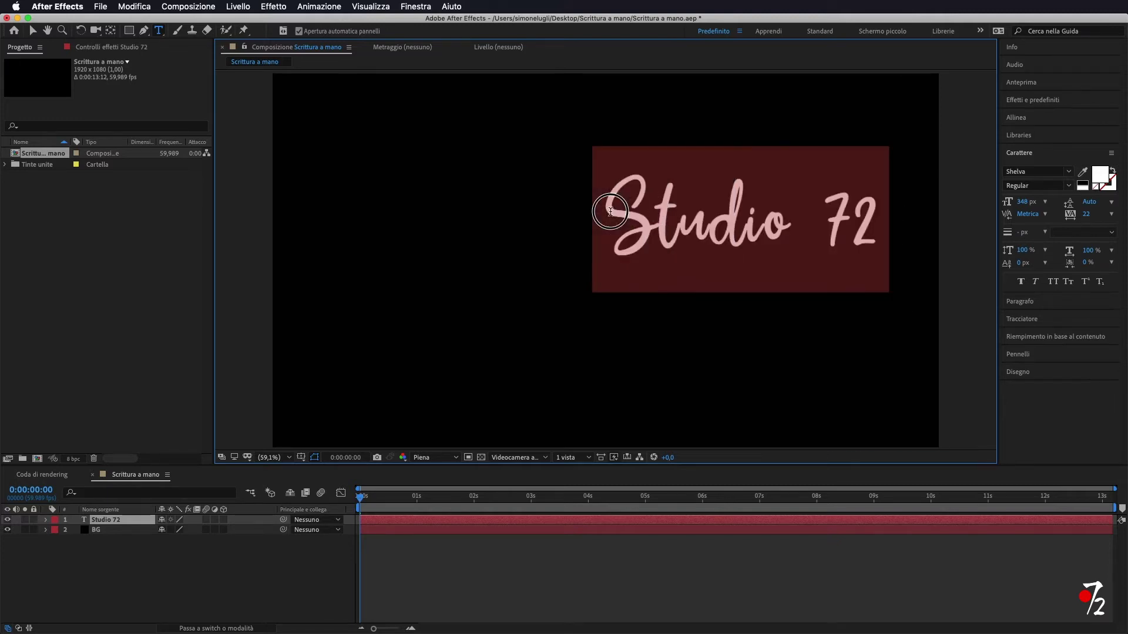
left_click_drag(1022, 203, 1034, 202)
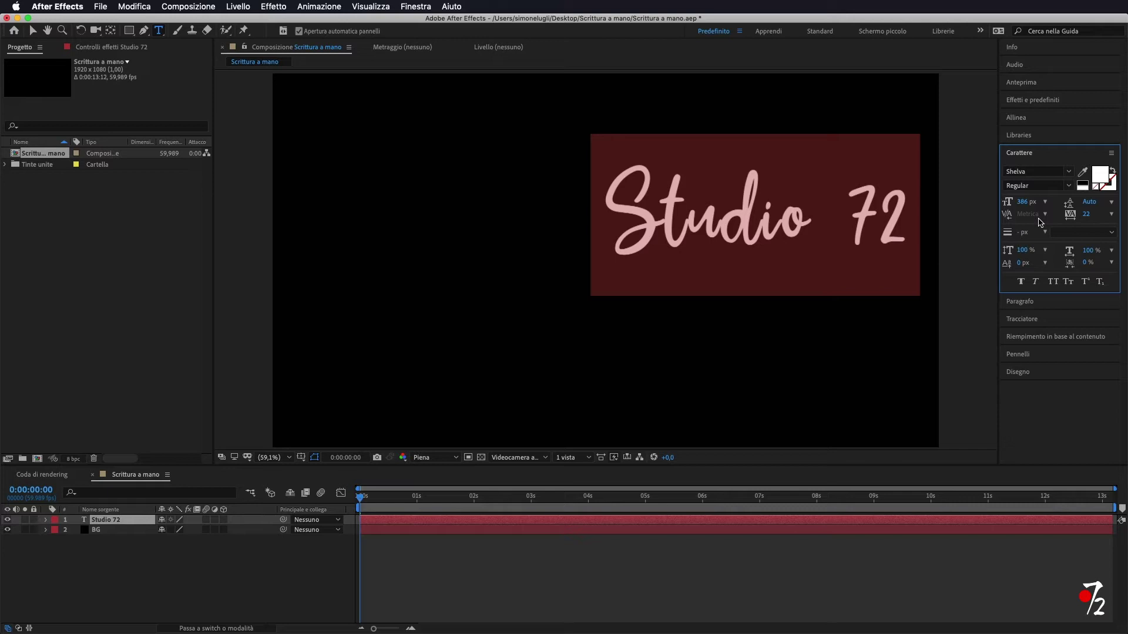
Step: Centre the Studio 72 text horizontally and vertically with Allinea
left_click(1023, 119)
left_click(1031, 147)
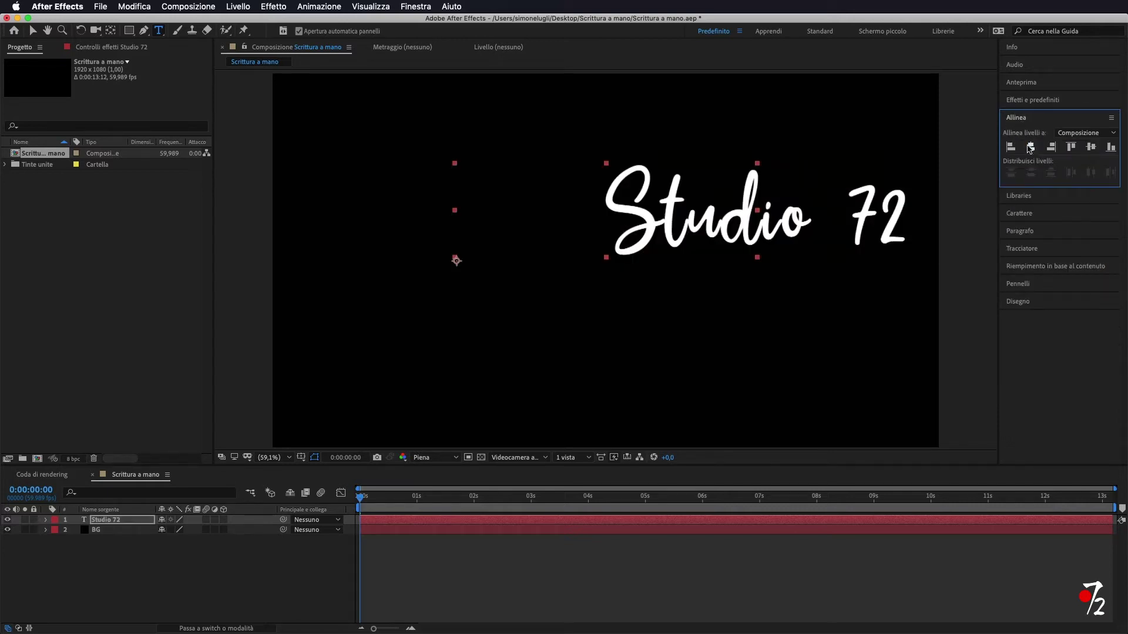
left_click(1091, 147)
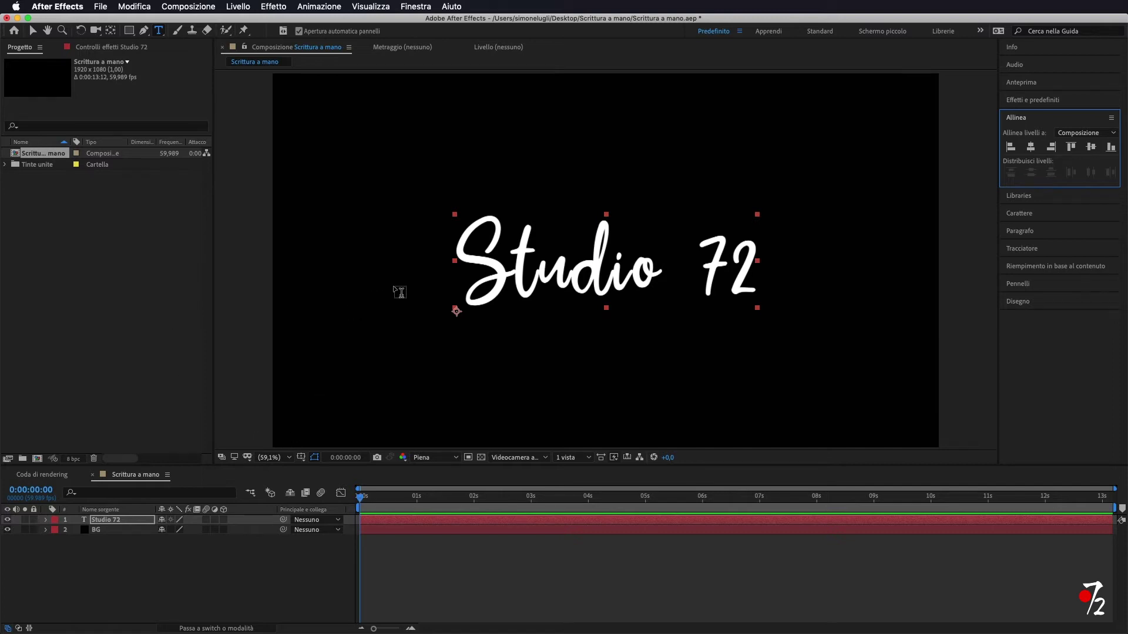
Step: At 100% zoom, draw Pen mask points tracing the S's top arc and left edge
key("slash")
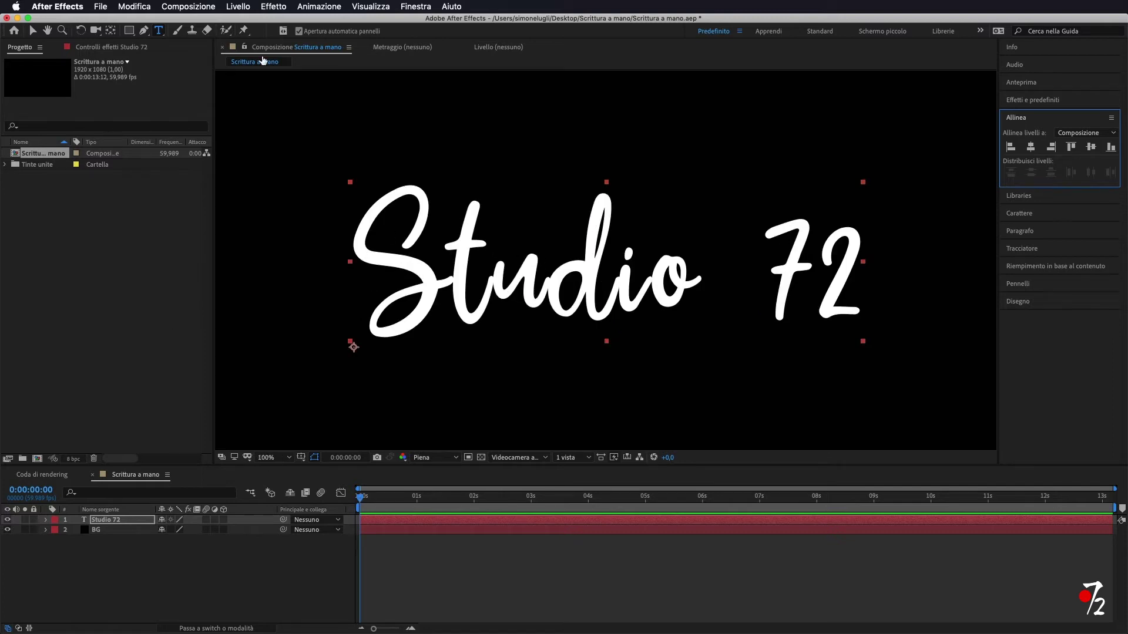
left_click(144, 31)
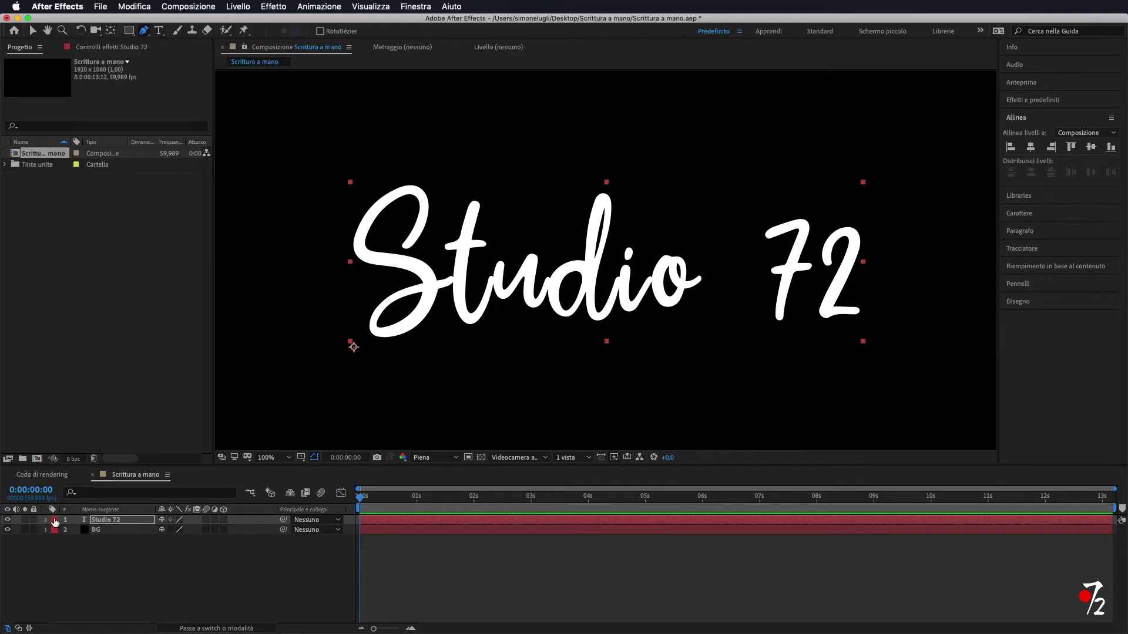
left_click(386, 235)
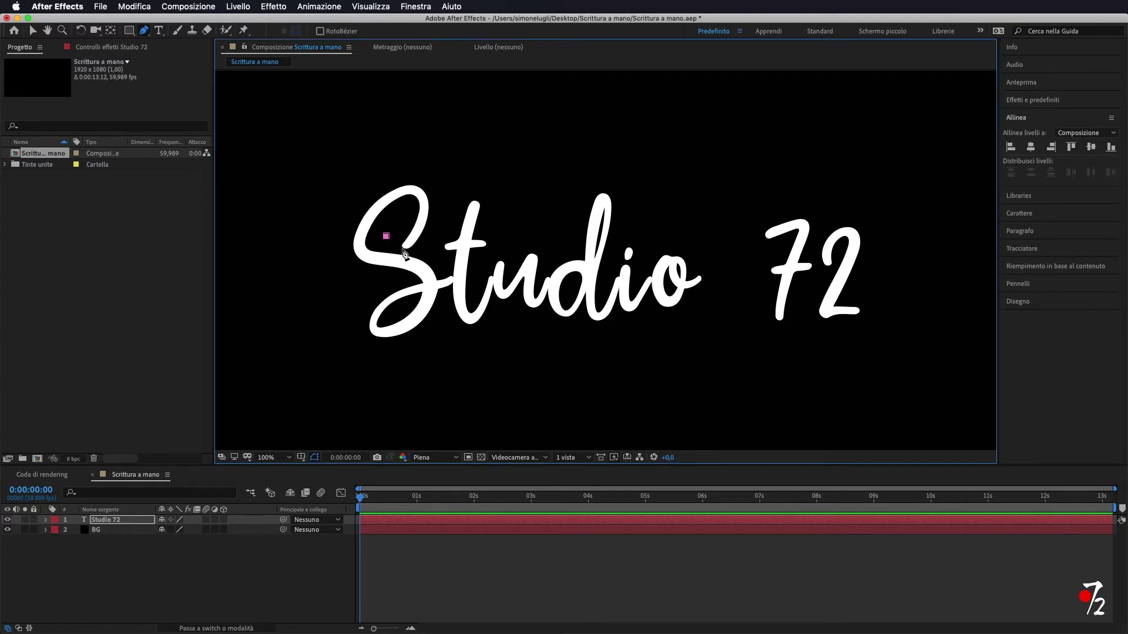
left_click(404, 246)
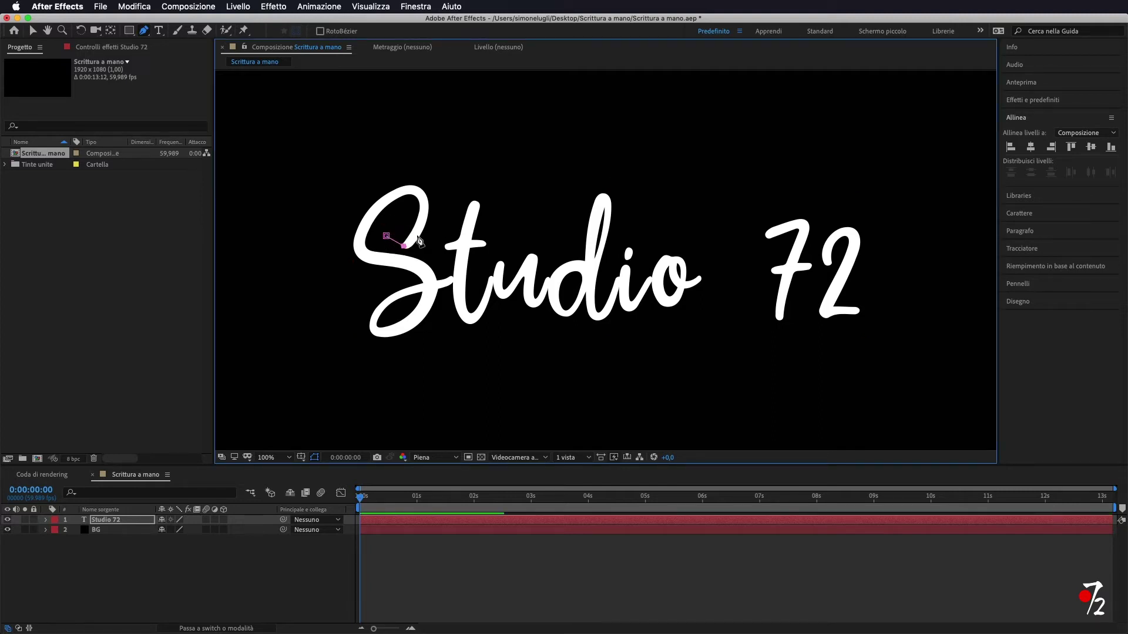
left_click_drag(421, 218, 423, 215)
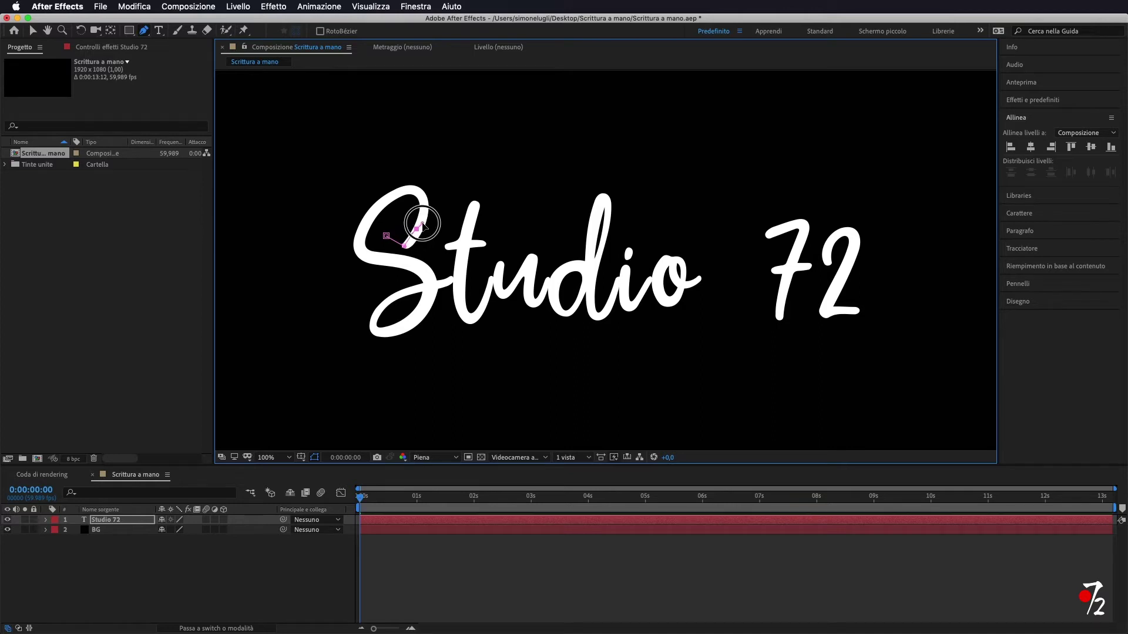
left_click_drag(420, 196, 420, 189)
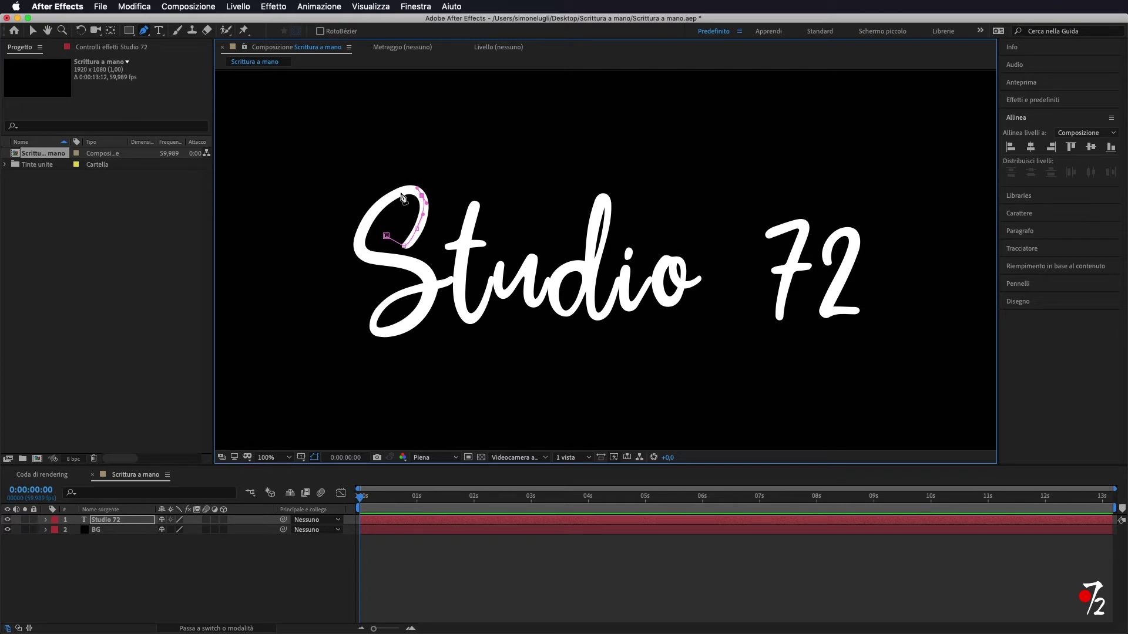
left_click_drag(393, 194, 387, 203)
left_click_drag(362, 226, 355, 247)
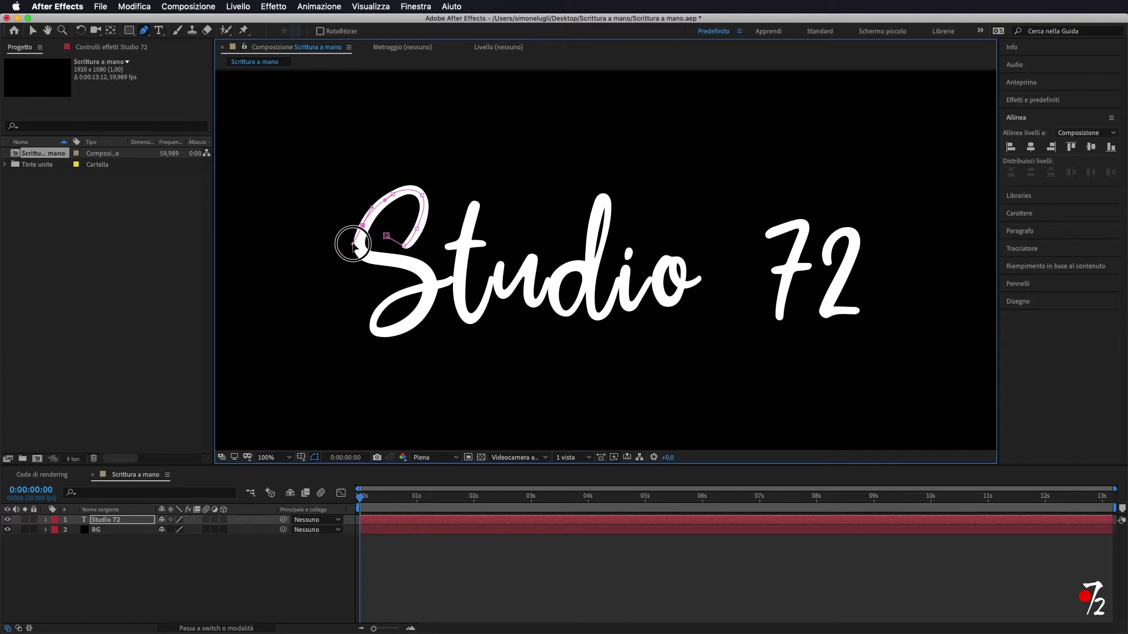
Step: Continue the mask path around the lower curve of the S
left_click_drag(355, 246, 353, 244)
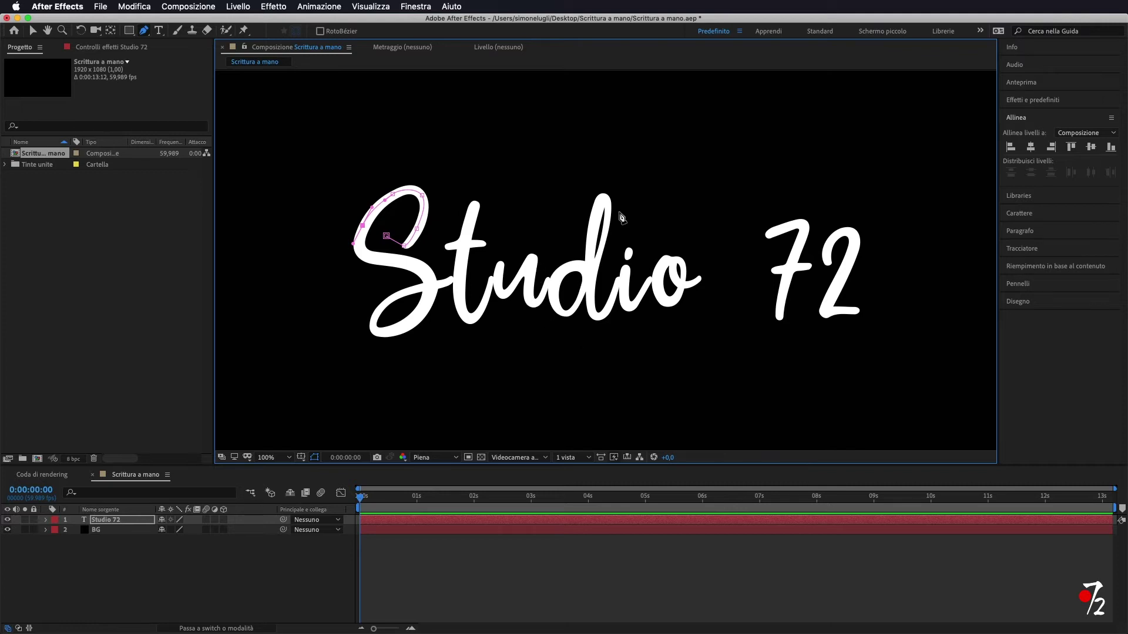
left_click(364, 253)
left_click(389, 259)
left_click(416, 267)
left_click(428, 290)
left_click(424, 304)
left_click(403, 327)
Step: Trace the mask path up the t's stem and back down
left_click(375, 329)
left_click(381, 306)
left_click(415, 288)
left_click(450, 278)
left_click(473, 205)
left_click(458, 276)
left_click(461, 305)
left_click(475, 317)
left_click(427, 249)
Step: Extend the mask path across the t's crossbar and through the u
left_click(447, 244)
left_click(482, 242)
left_click(480, 308)
left_click(491, 280)
left_click(497, 266)
left_click(529, 264)
left_click(529, 290)
left_click(553, 271)
left_click(583, 263)
left_click(581, 289)
Step: Trace the mask path around the d's bowl and stem, then over the i
left_click(564, 311)
left_click(589, 289)
left_click(600, 204)
left_click(609, 207)
left_click(595, 280)
left_click(597, 313)
left_click(628, 273)
left_click(626, 298)
left_click(646, 285)
left_click(666, 258)
left_click(657, 288)
Step: Trace the mask path around the o and its tail and along the 7
left_click(670, 300)
left_click(684, 272)
left_click(675, 258)
left_click(680, 281)
left_click(699, 279)
left_click(746, 239)
left_click(801, 222)
left_click(780, 314)
left_click(773, 352)
left_click(741, 276)
left_click(827, 266)
Step: Finish the mask path over the 2, ending just past it
left_click(834, 236)
left_click(856, 241)
left_click(826, 308)
left_click(858, 309)
left_click(916, 315)
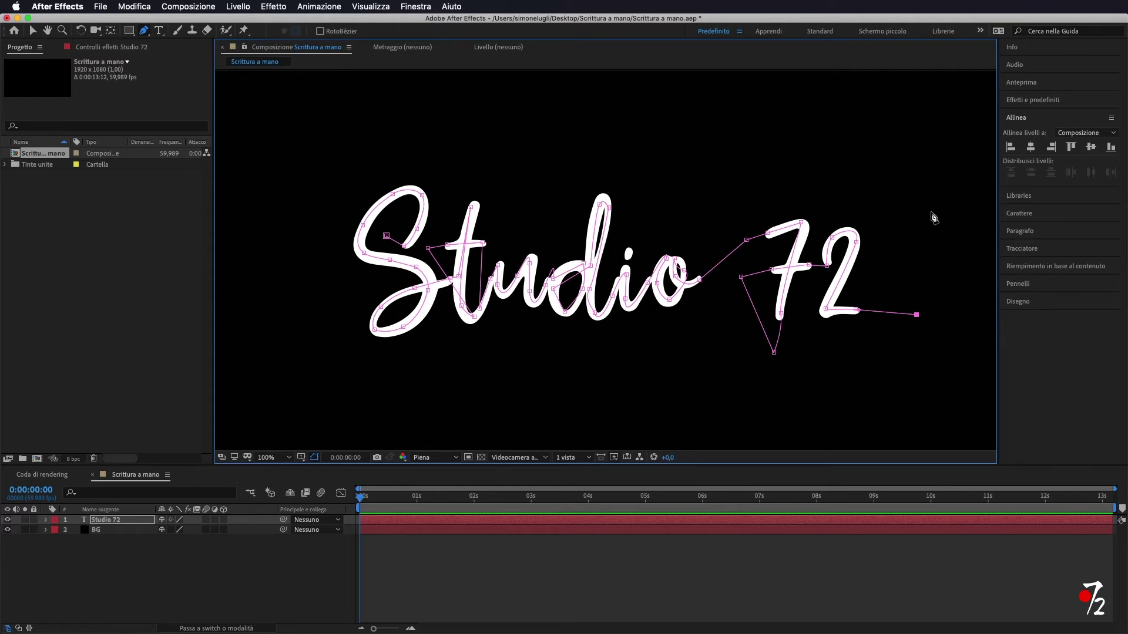
Step: Add and smooth mask points along the bottom of the S path
scroll(726, 316, "up", 2)
scroll(757, 278, "right", 5)
scroll(756, 279, "up", 3)
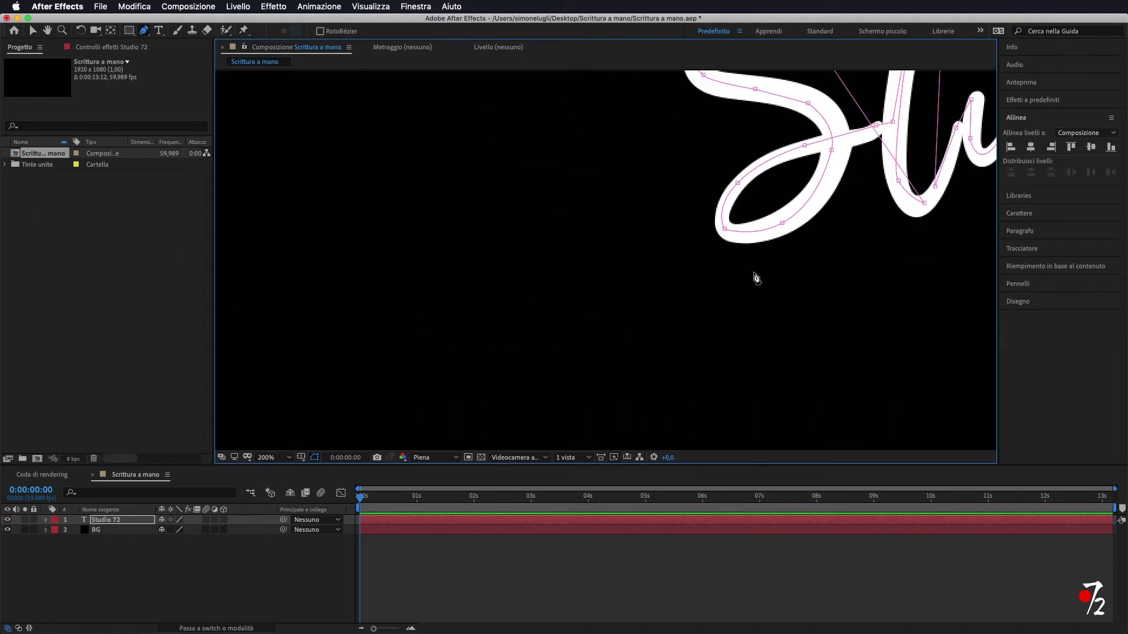
left_click_drag(467, 427, 469, 428)
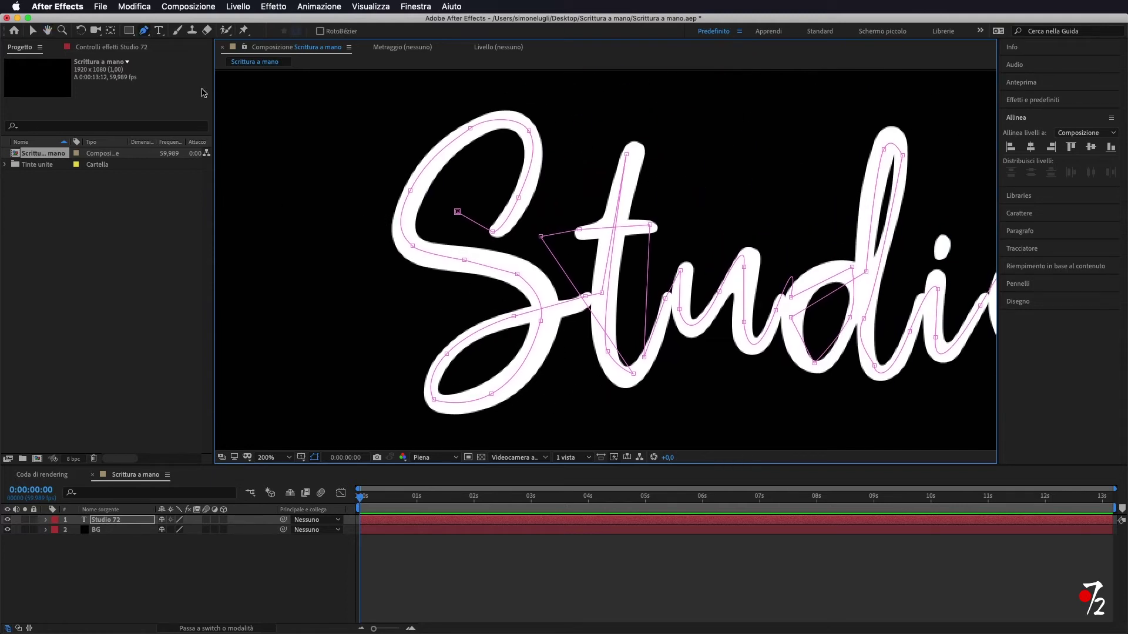
left_click(464, 263)
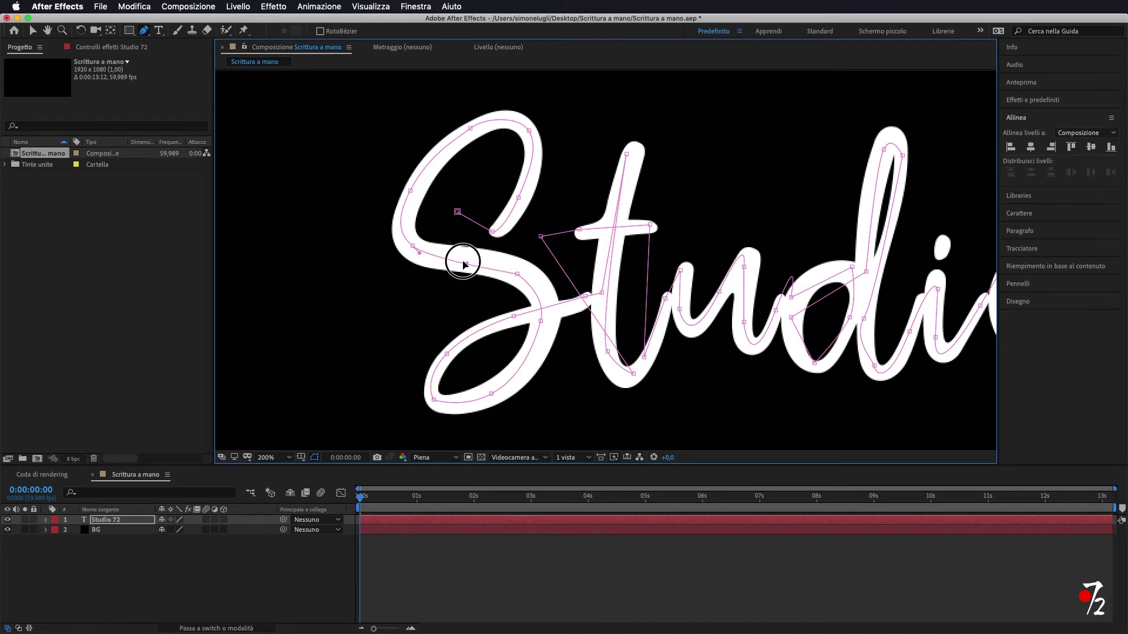
left_click(492, 394)
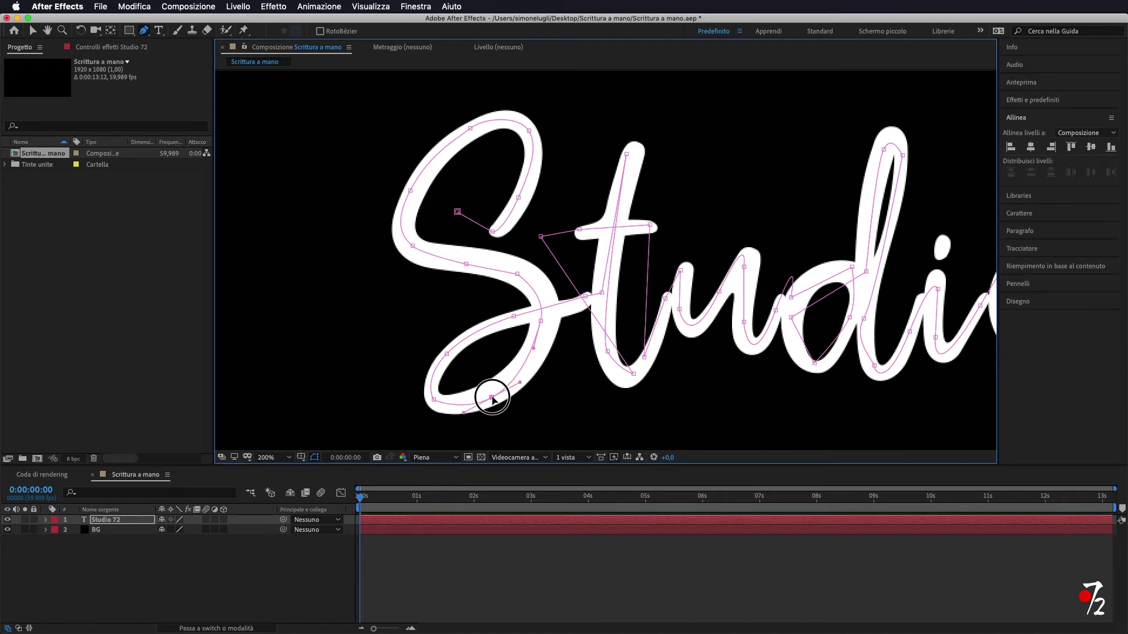
left_click(435, 404)
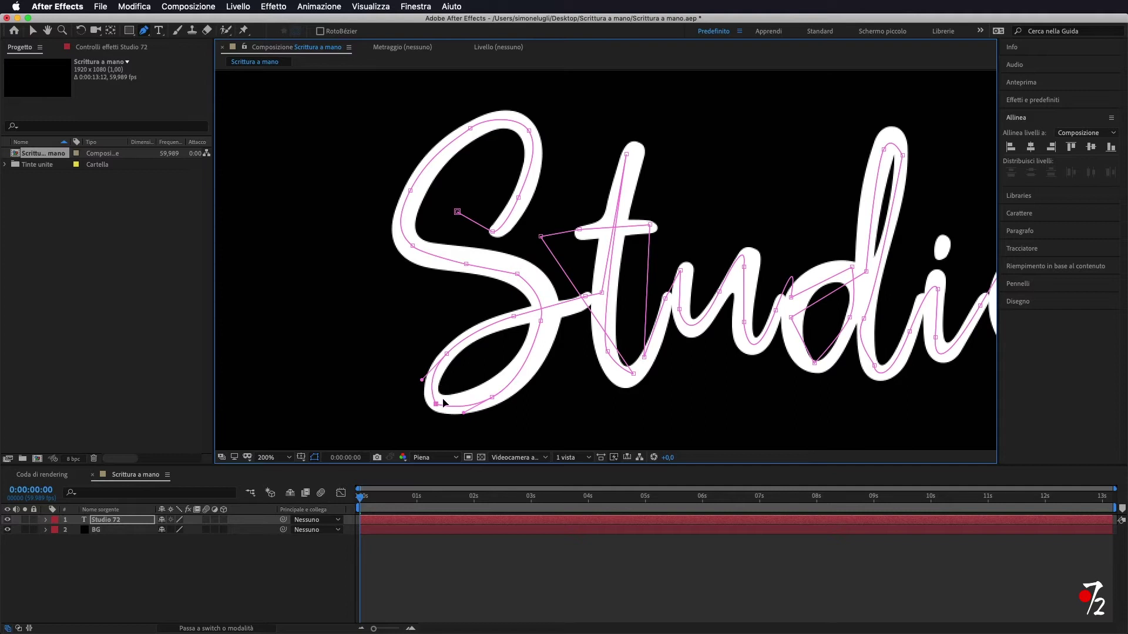
left_click(585, 302)
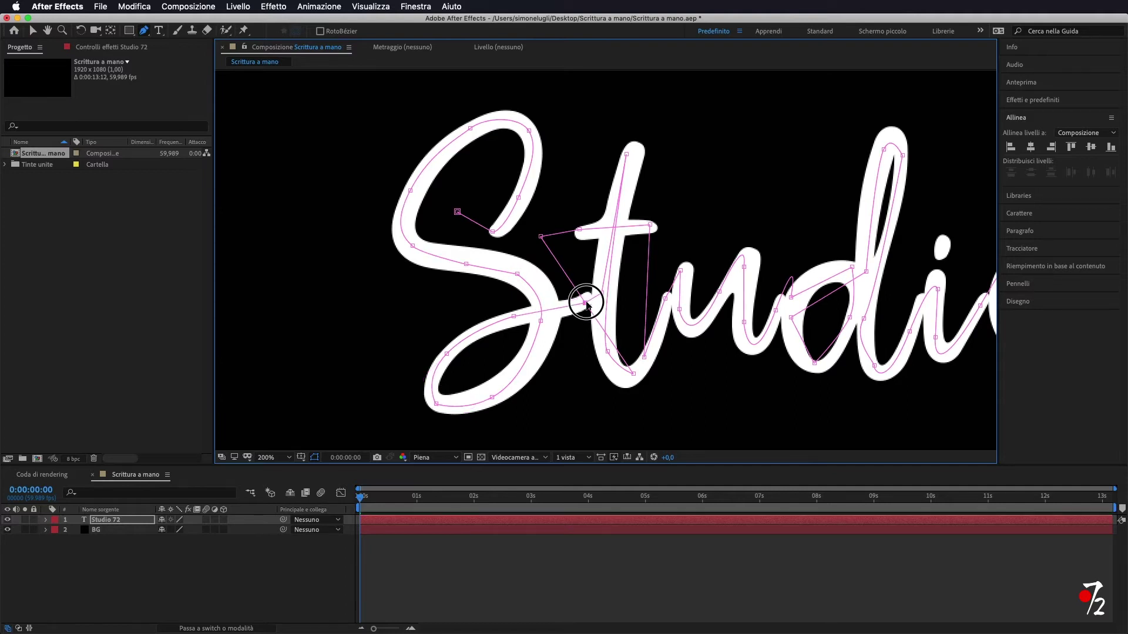
Step: Adjust the t crossbar curve, the u point and the d's bottom mask point
left_click(582, 235)
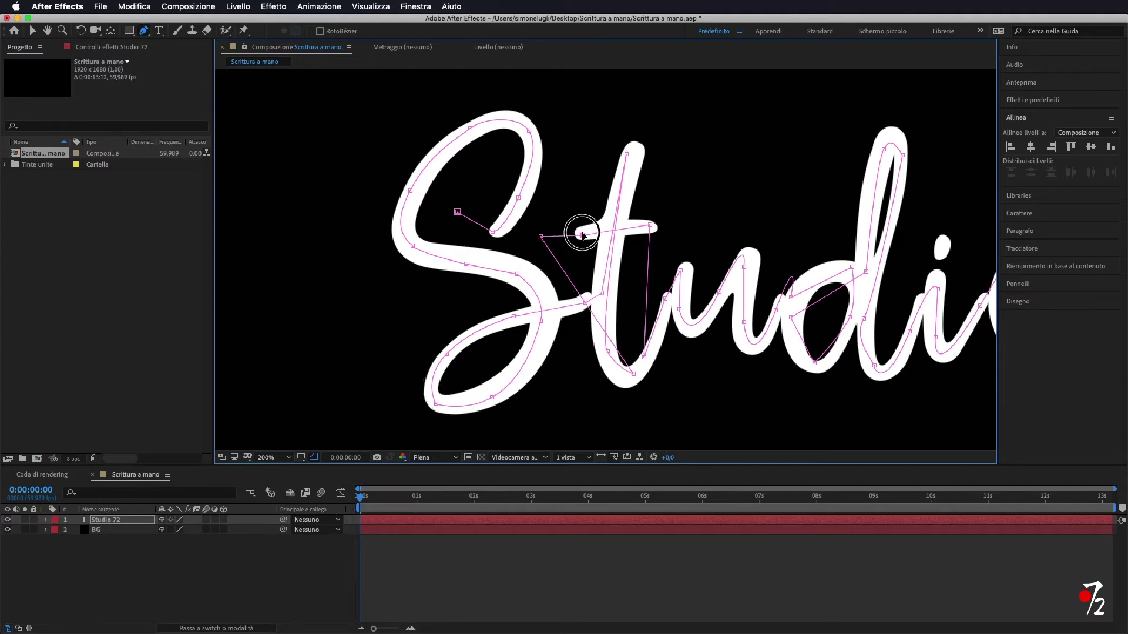
left_click_drag(649, 227, 644, 227)
left_click(744, 277)
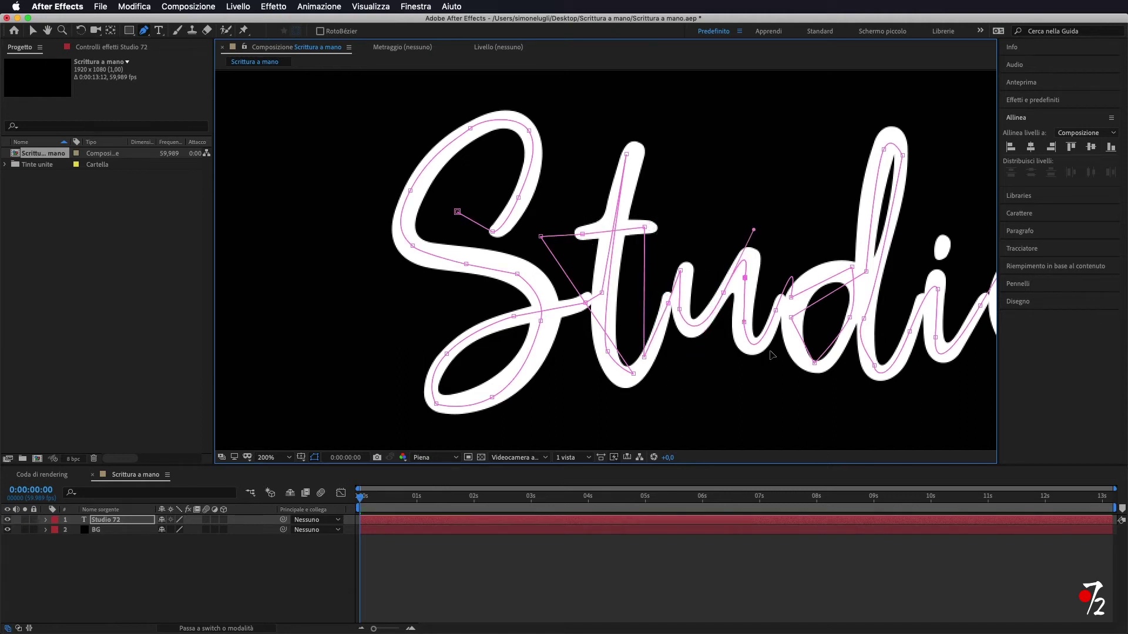
left_click_drag(814, 363, 867, 307)
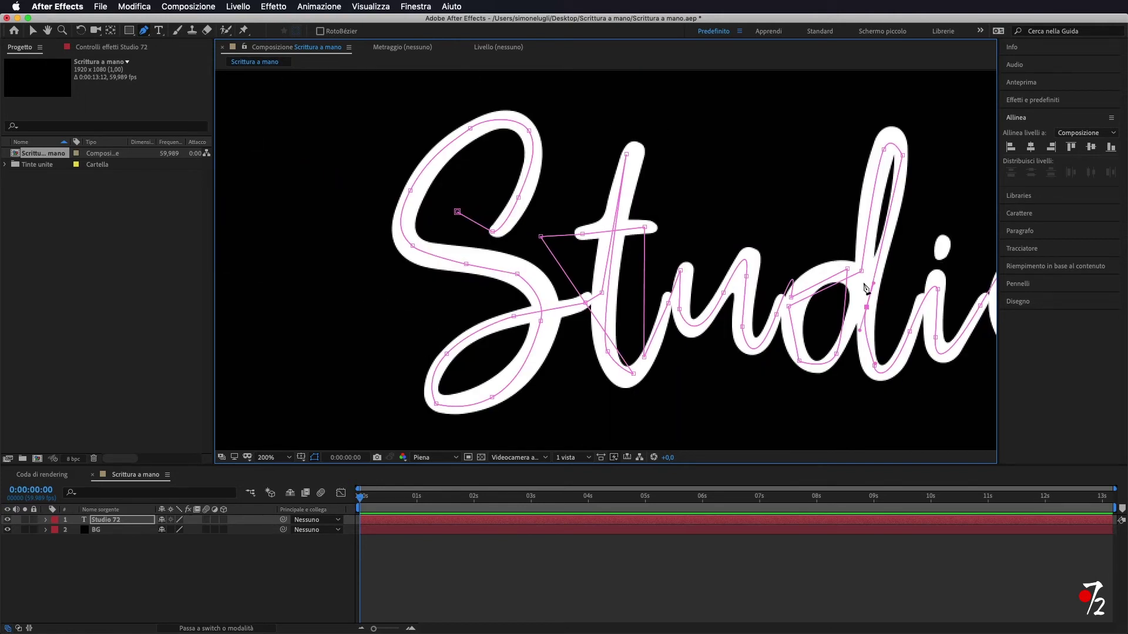
scroll(516, 235, "down", 4)
key("v")
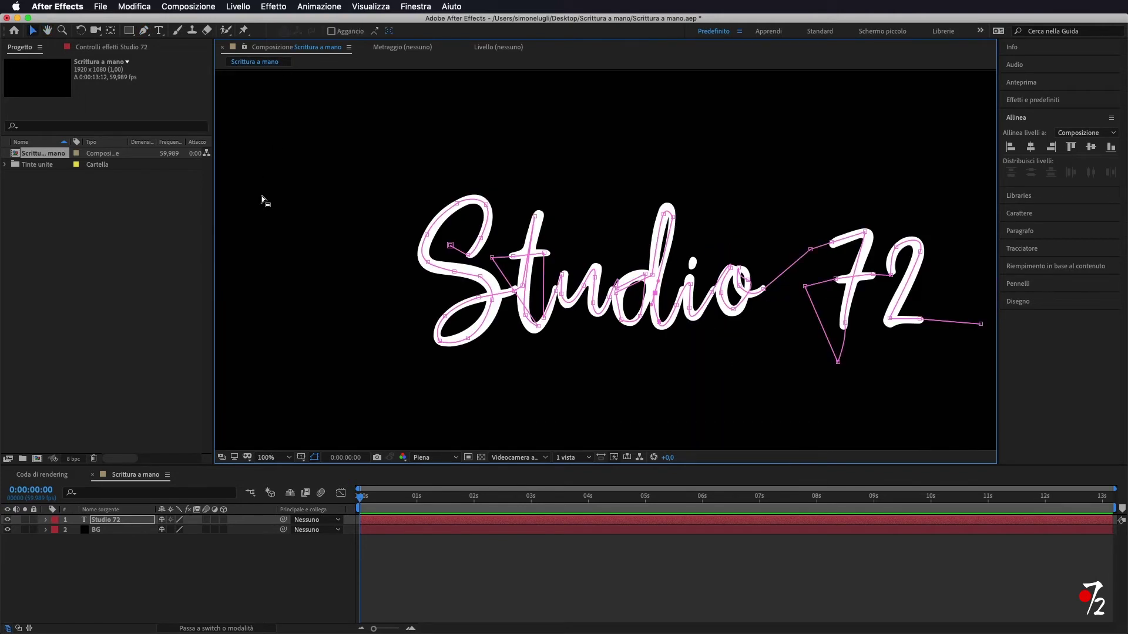
Step: Apply Genera > Tratto to the text layer and set its colour to red (E20B0B)
left_click(279, 8)
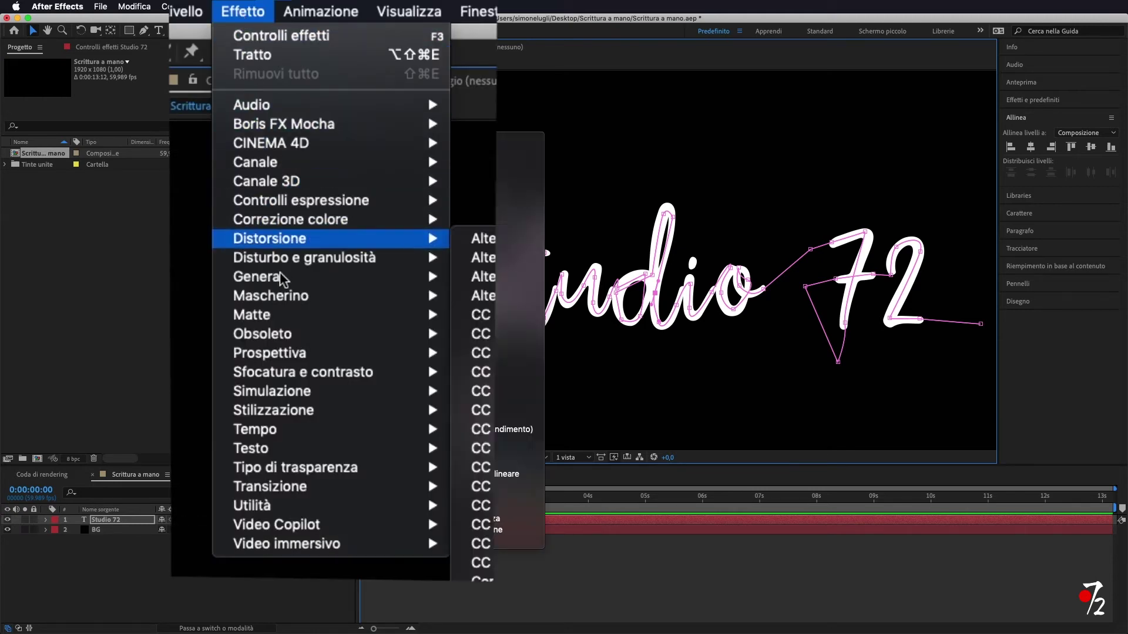
mouse_move(281, 275)
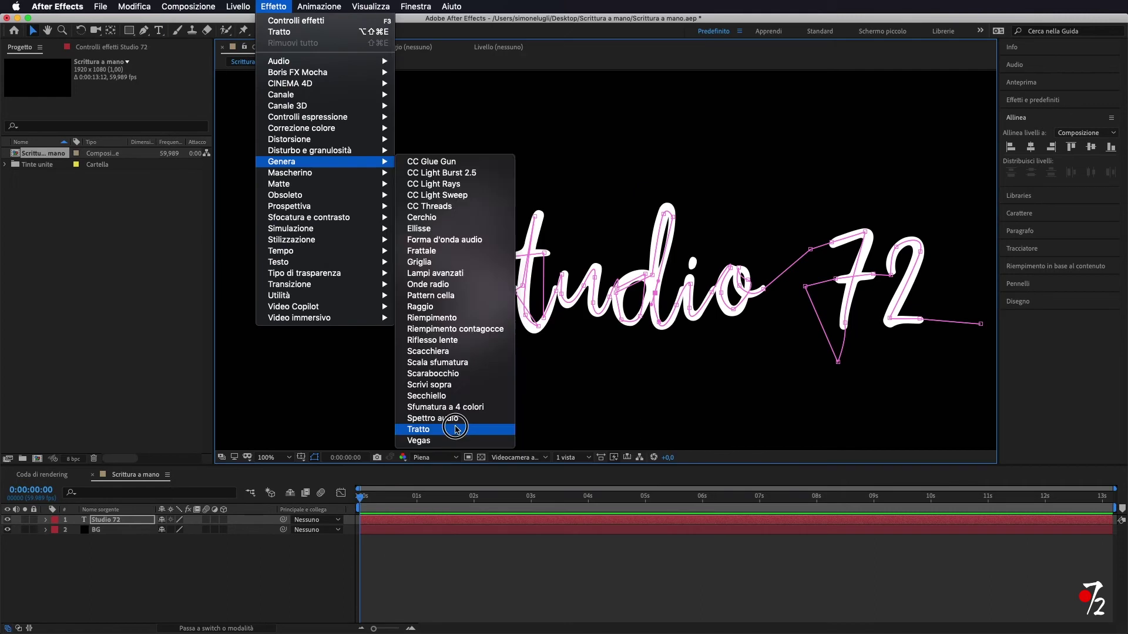
left_click(457, 431)
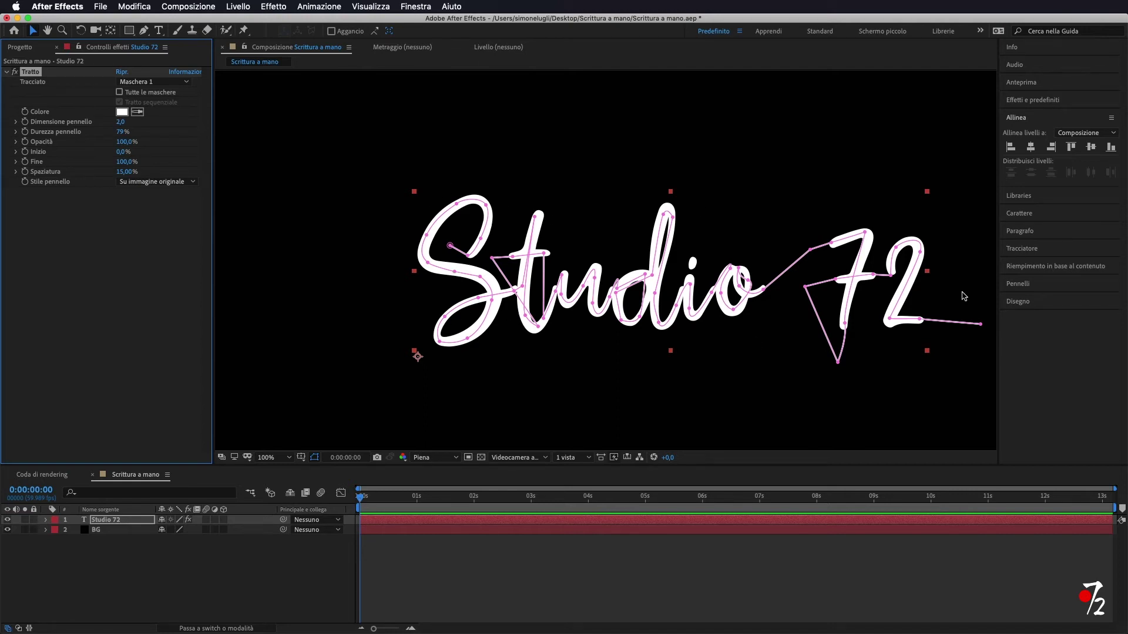
left_click(121, 112)
left_click(662, 329)
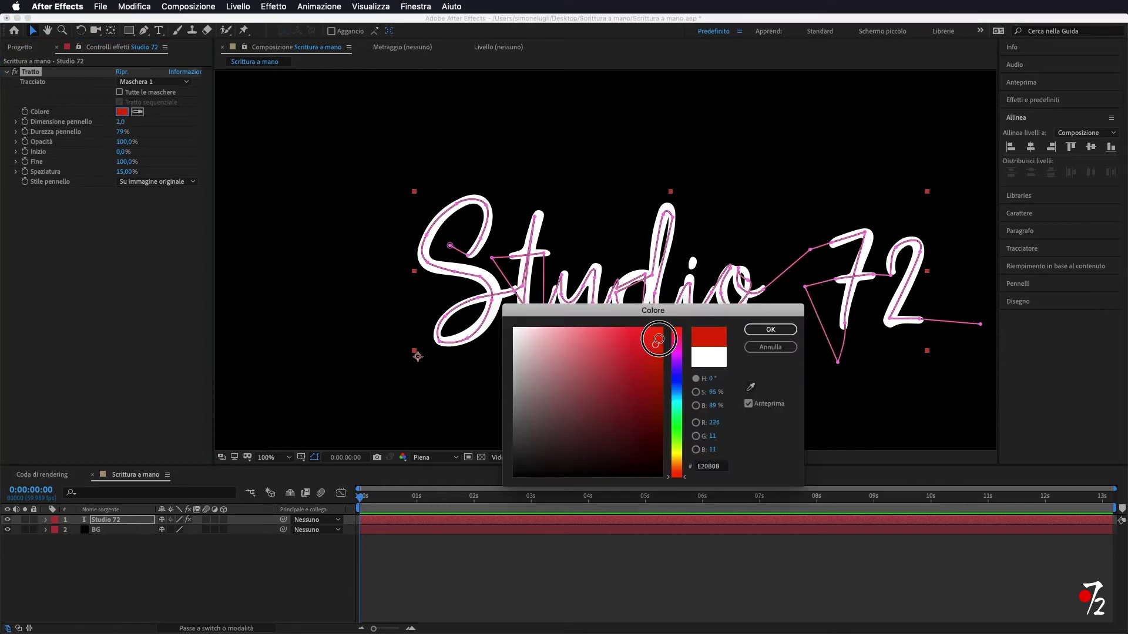
left_click(772, 330)
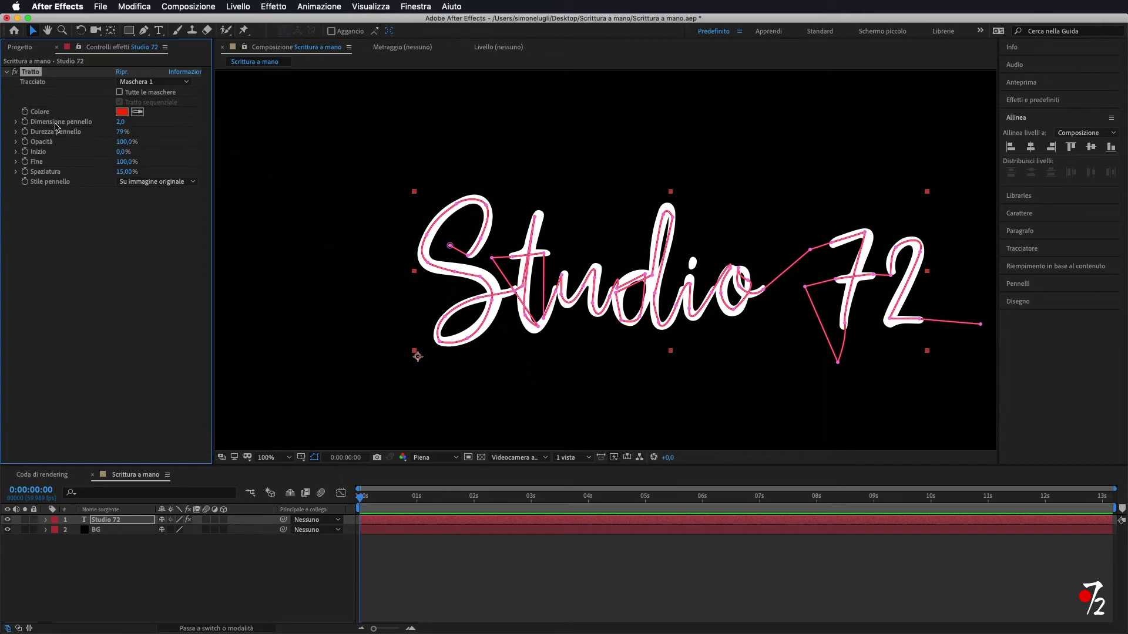
Step: Increase the stroke brush size and nudge mask points on the S and t
left_click(122, 121)
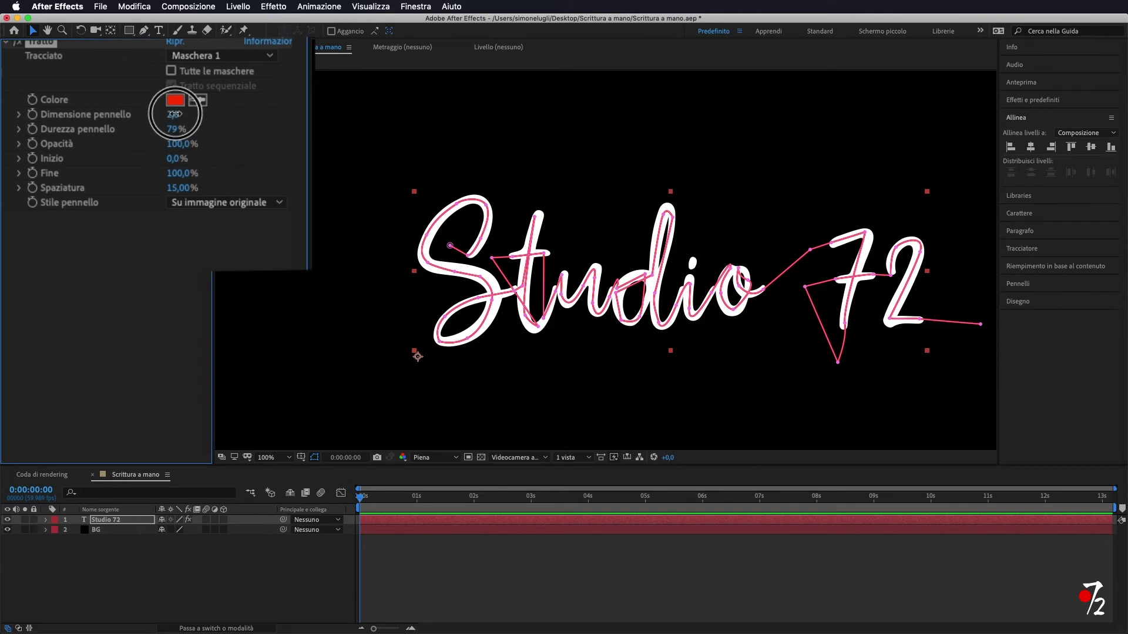
left_click_drag(122, 122, 185, 119)
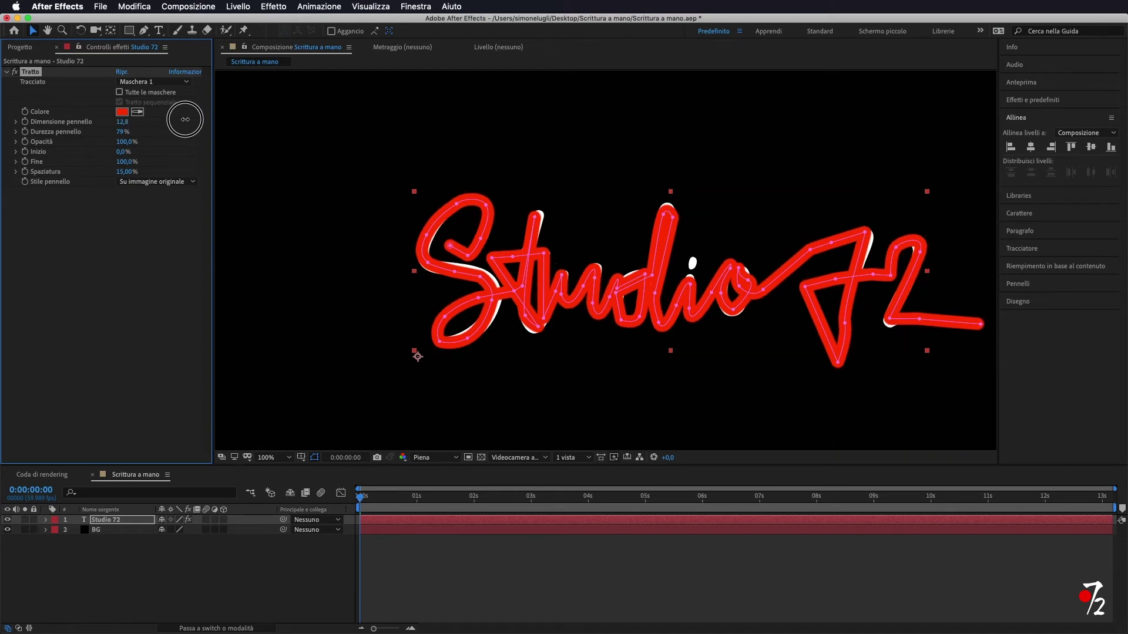
left_click(431, 239)
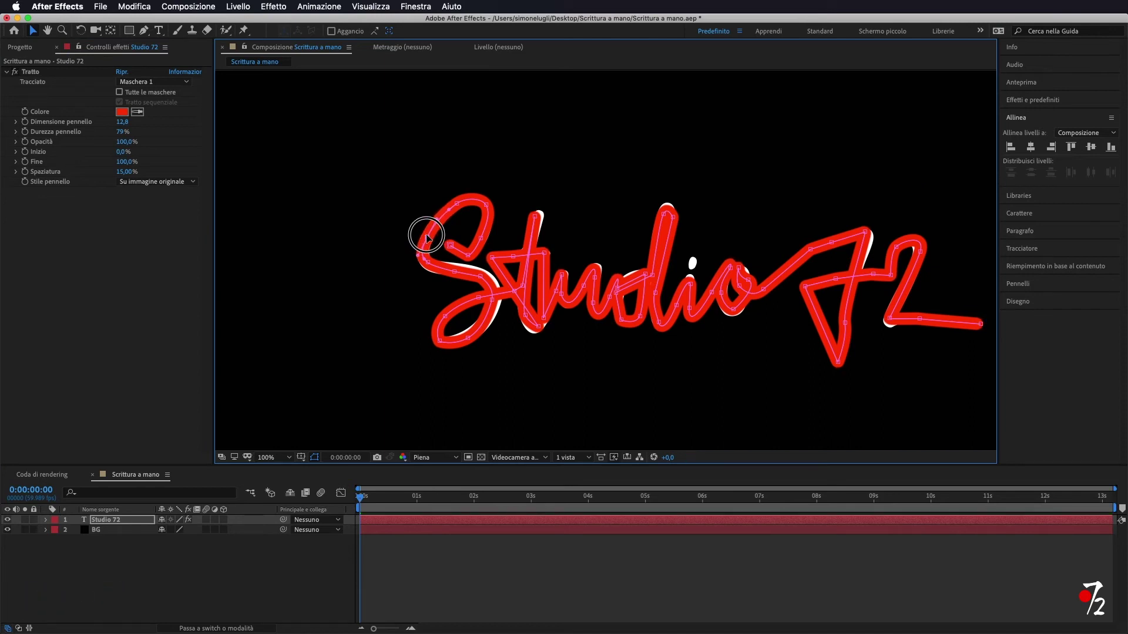
left_click(483, 273)
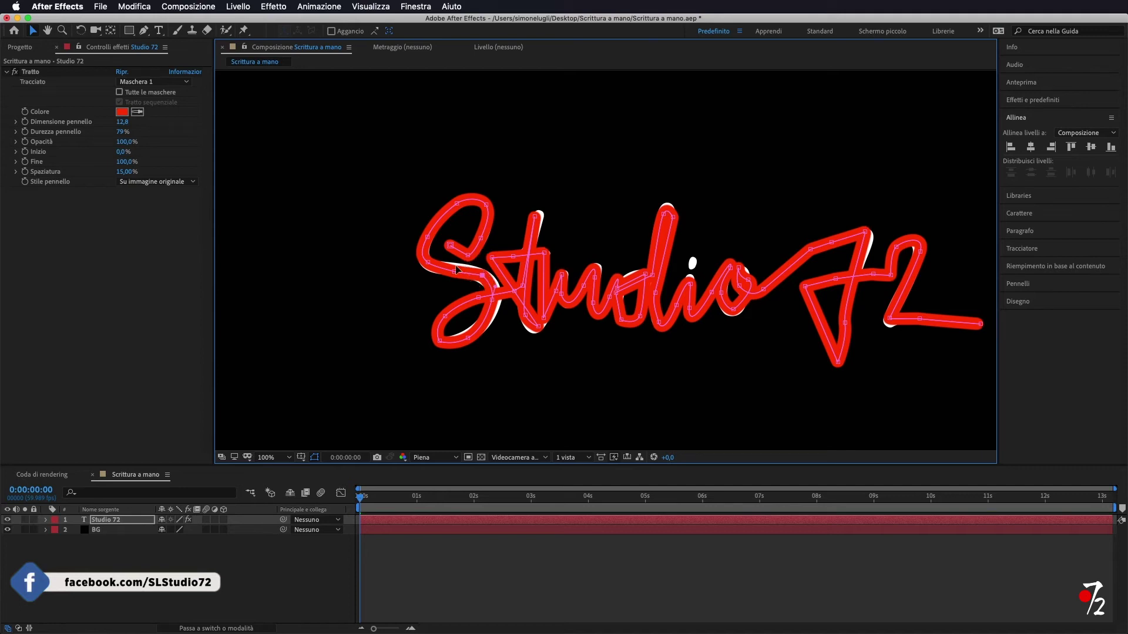
left_click(453, 269)
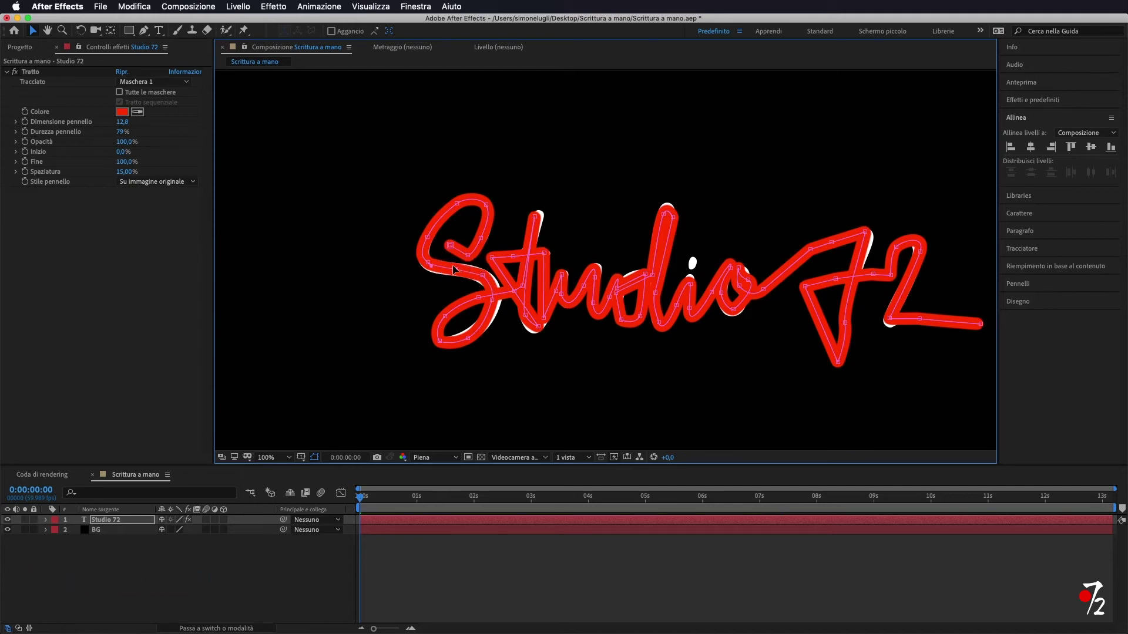
left_click(494, 299)
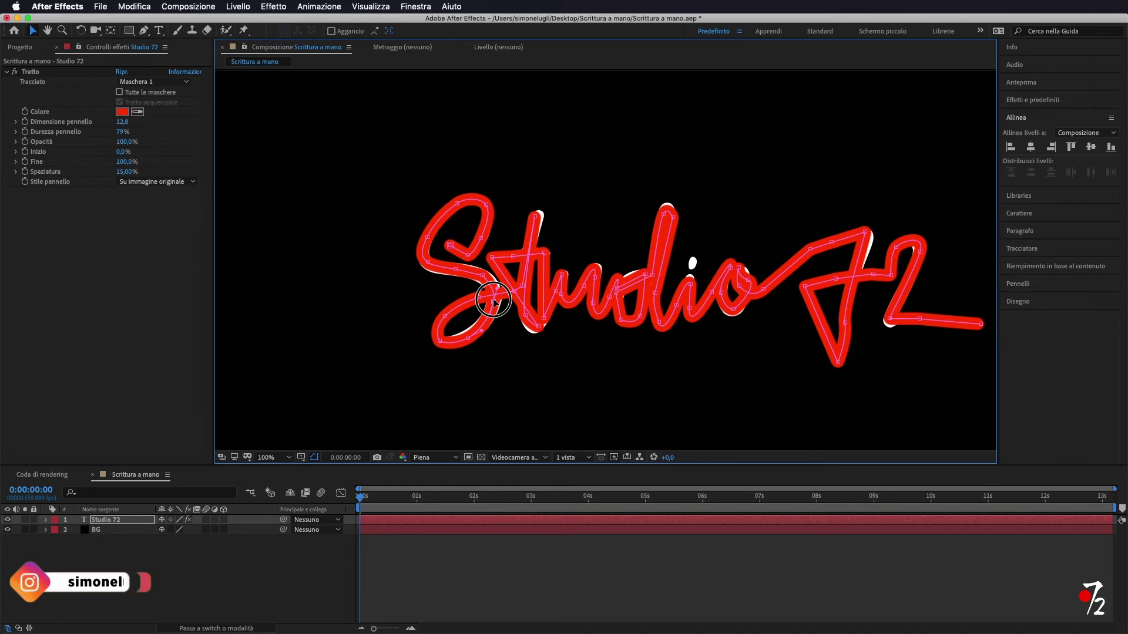
left_click(535, 217)
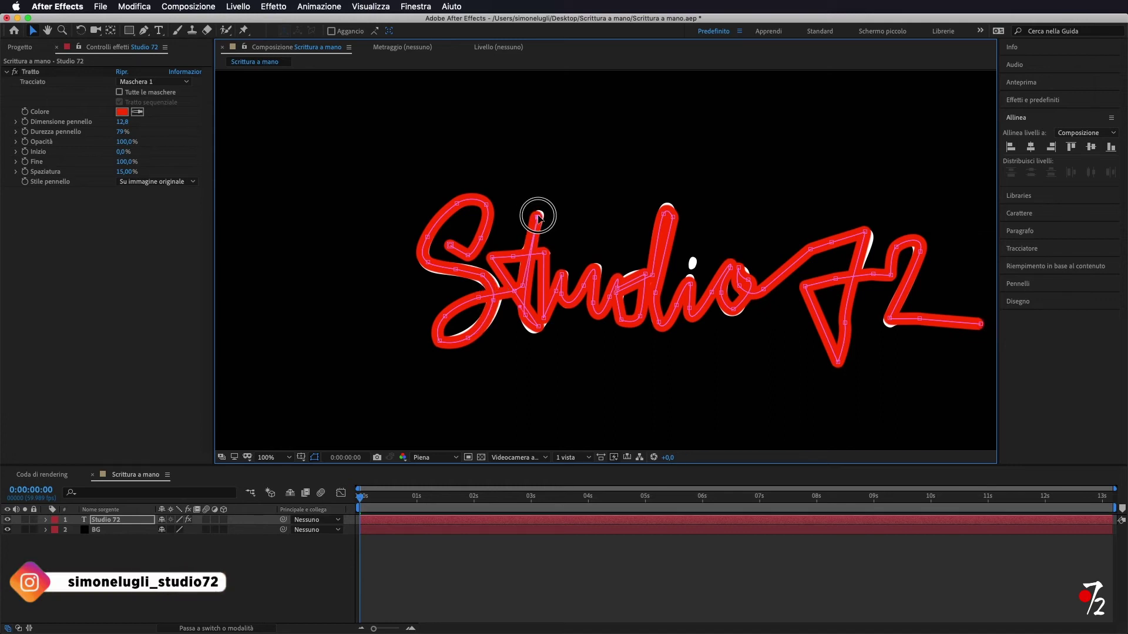
left_click_drag(534, 217, 536, 234)
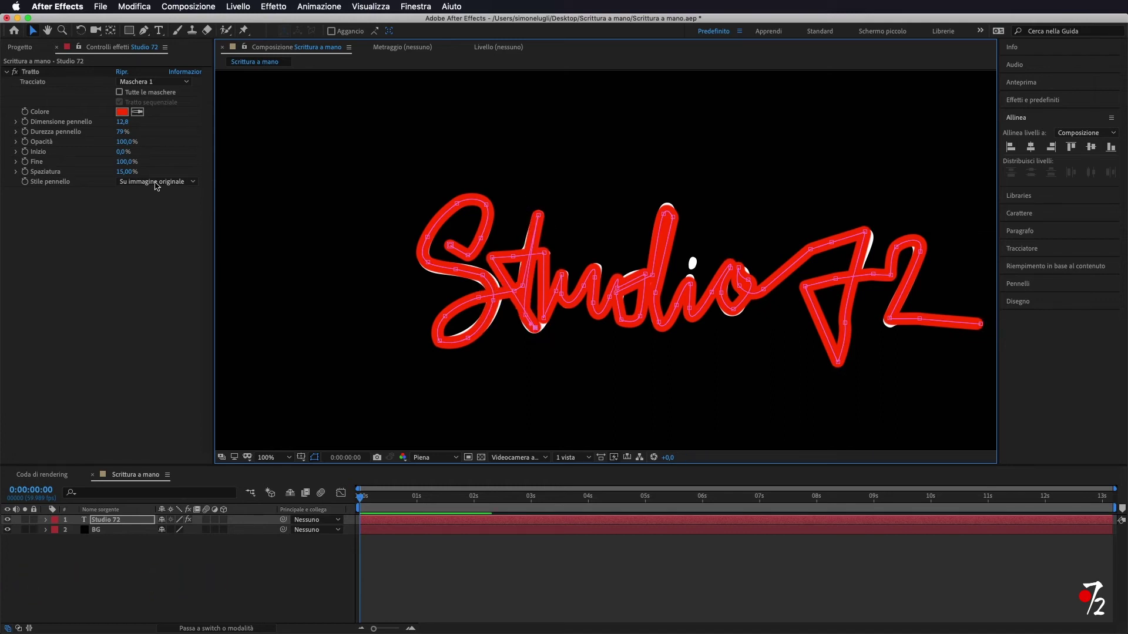
Step: Tweak mask points on the 7, 2 and d, and set brush size to 17,4
left_click_drag(122, 121, 127, 122)
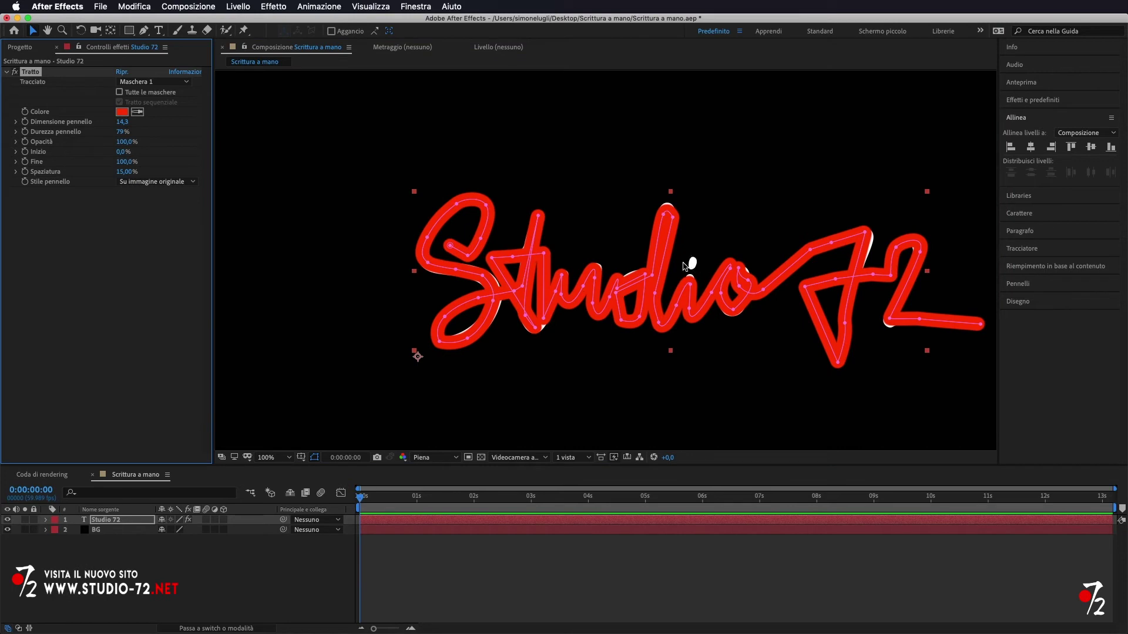
left_click(866, 234)
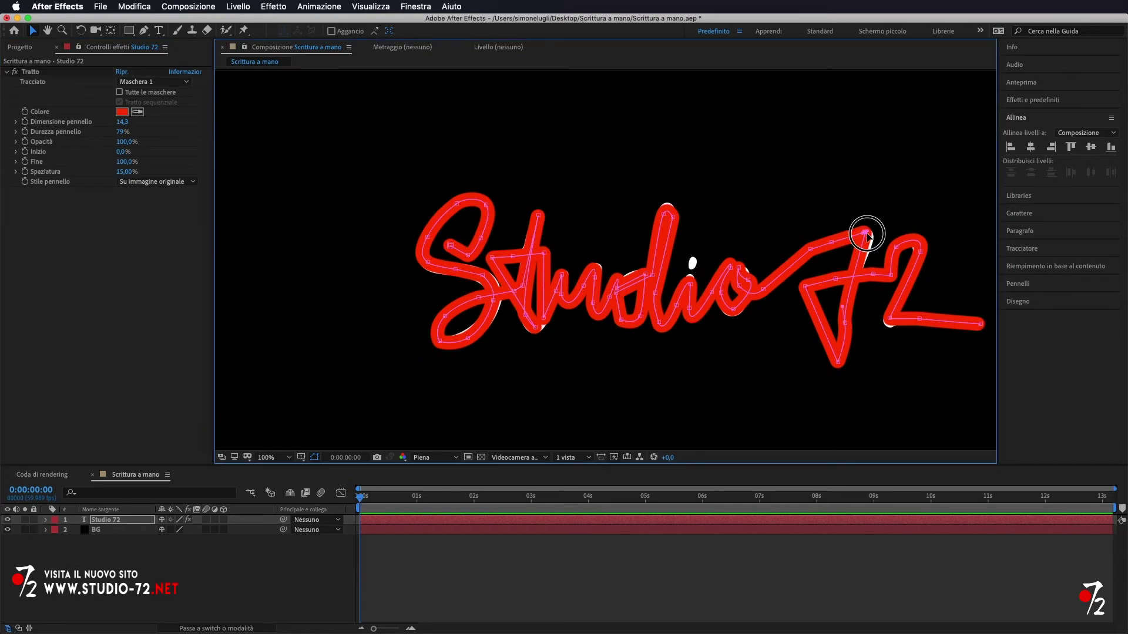
left_click_drag(868, 235, 870, 233)
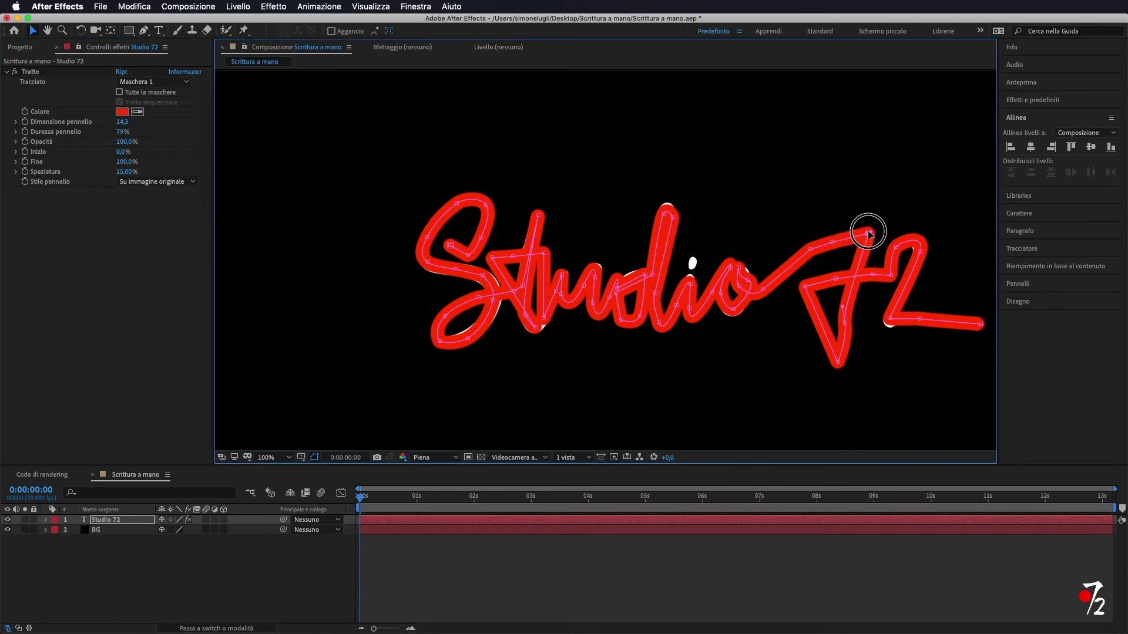
left_click_drag(888, 319, 889, 322)
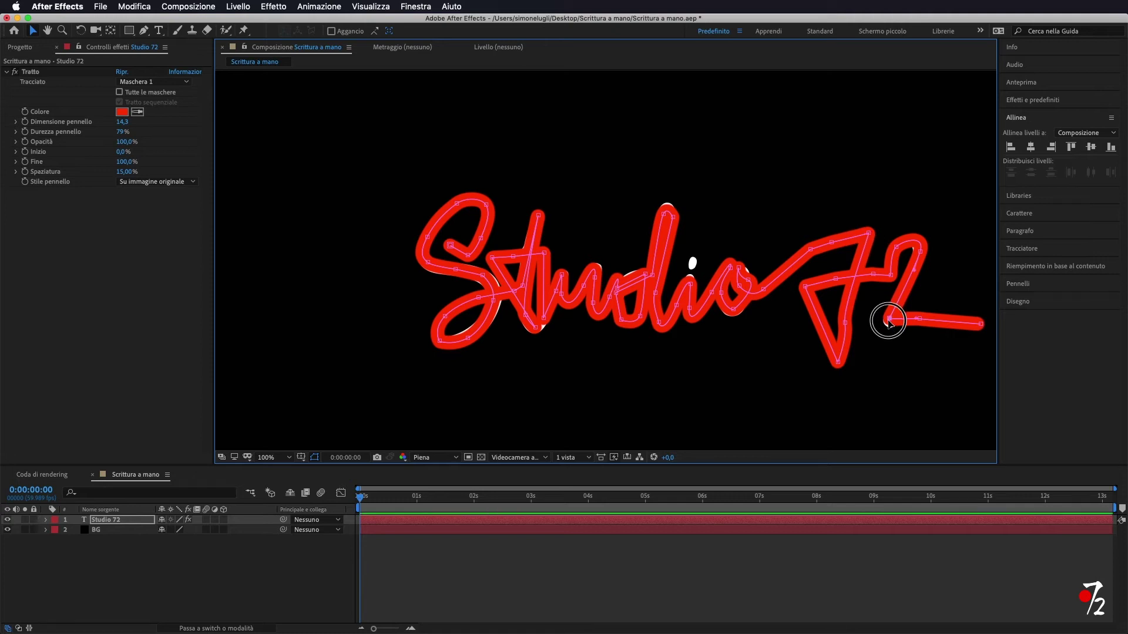
left_click(663, 207)
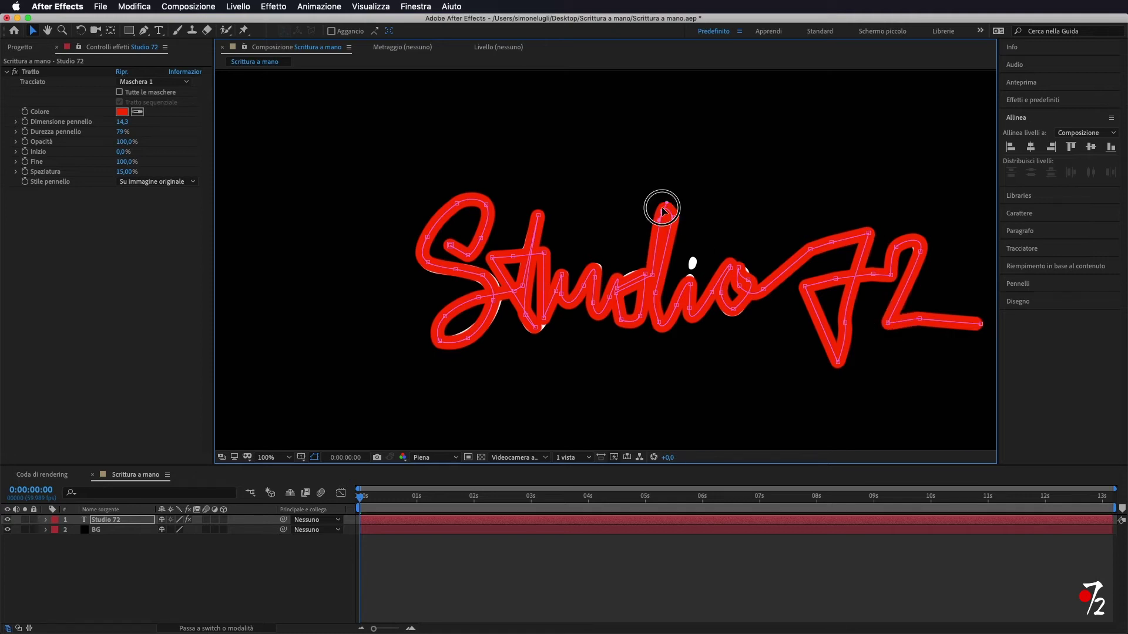
left_click(122, 123)
left_click_drag(121, 124, 141, 115)
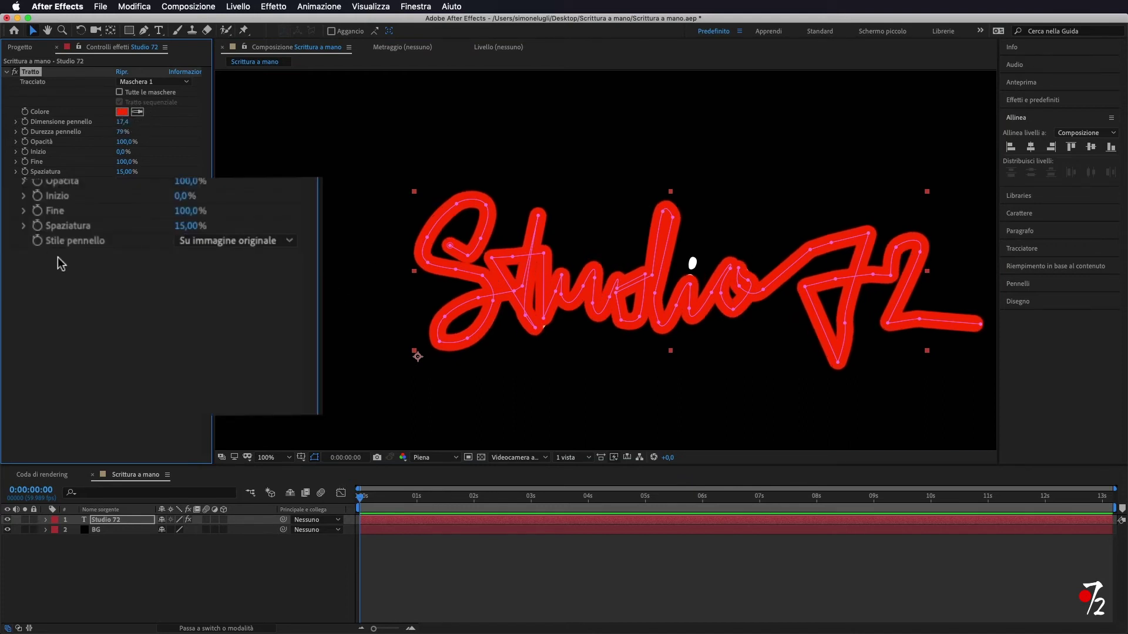
Step: Set Stile pennello to Mostra immagine originale and scrub Start to preview a partial reveal
left_click(217, 247)
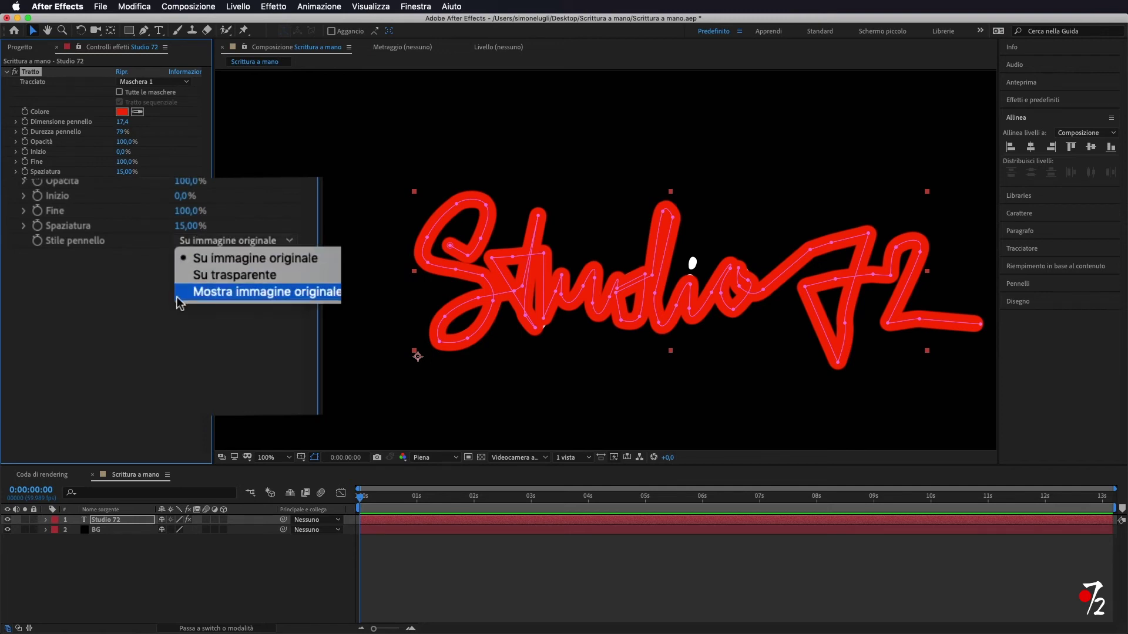
left_click(189, 216)
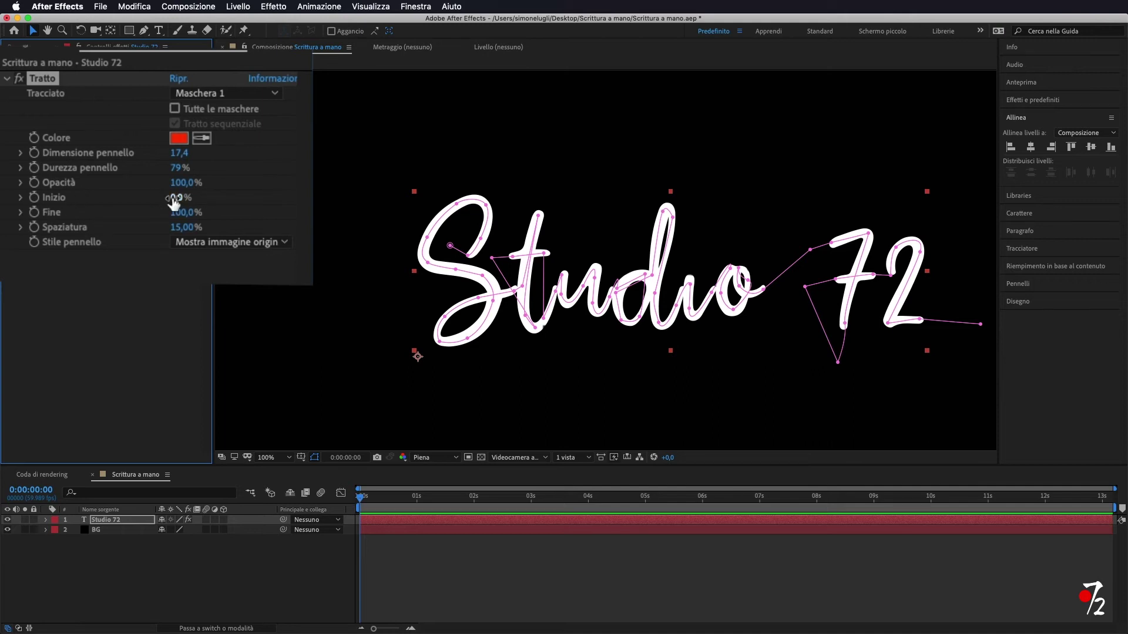
mouse_move(120, 151)
left_mouse_down()
mouse_move(170, 147)
mouse_move(104, 155)
left_mouse_up()
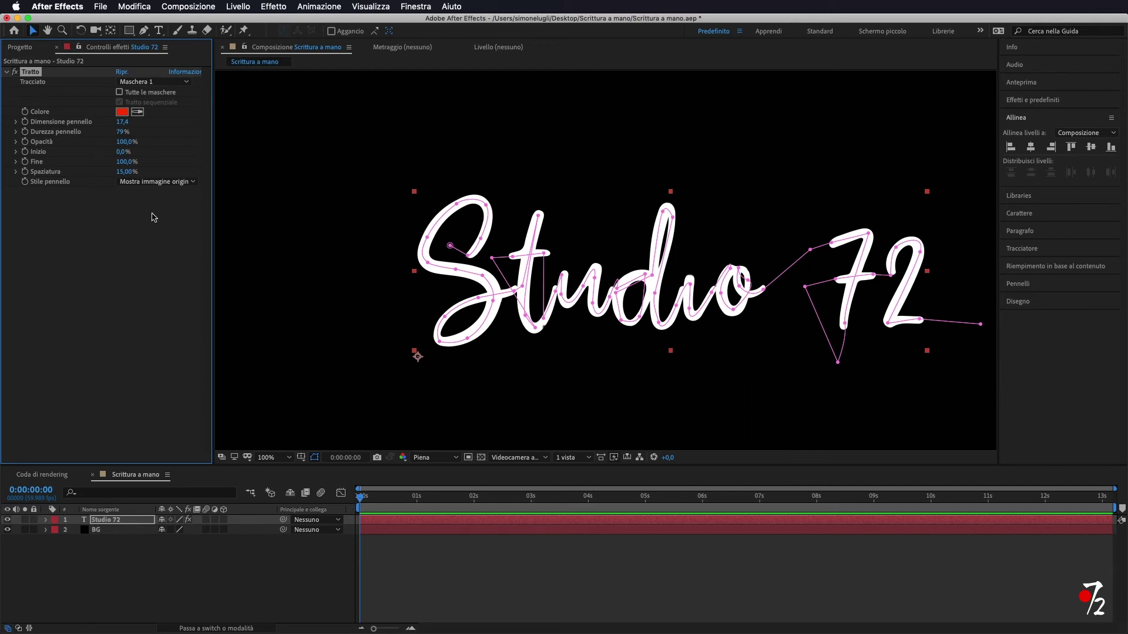
Step: Scrub the Tratto Fine value down to 0,0%, hiding all the Studio 72 lettering
mouse_move(128, 164)
left_mouse_down()
mouse_move(74, 168)
mouse_move(110, 162)
left_mouse_up()
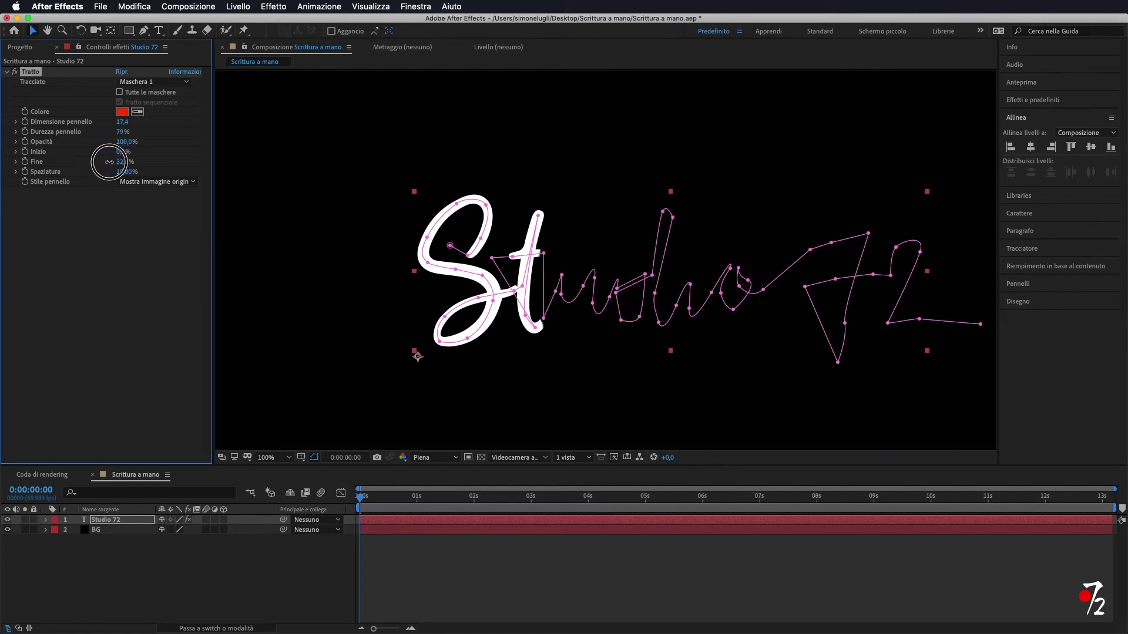
left_click_drag(110, 162, 80, 162)
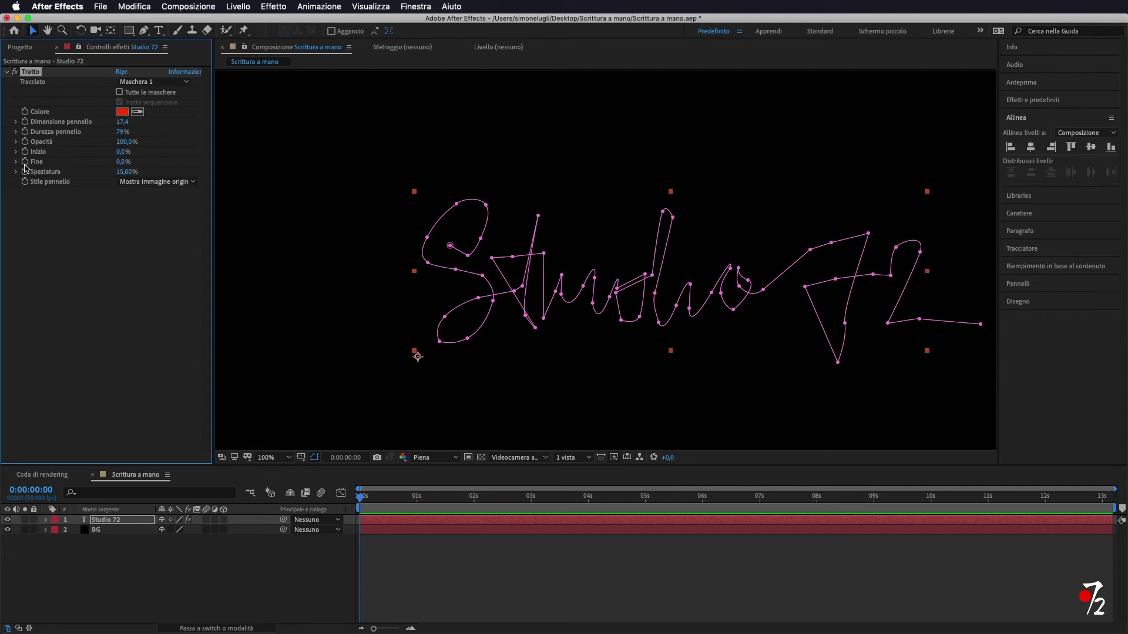
Step: Keyframe Fine at 0,0% at the start and 100,0% at 0:00:05:00
left_click(25, 163)
left_click_drag(360, 498, 592, 505)
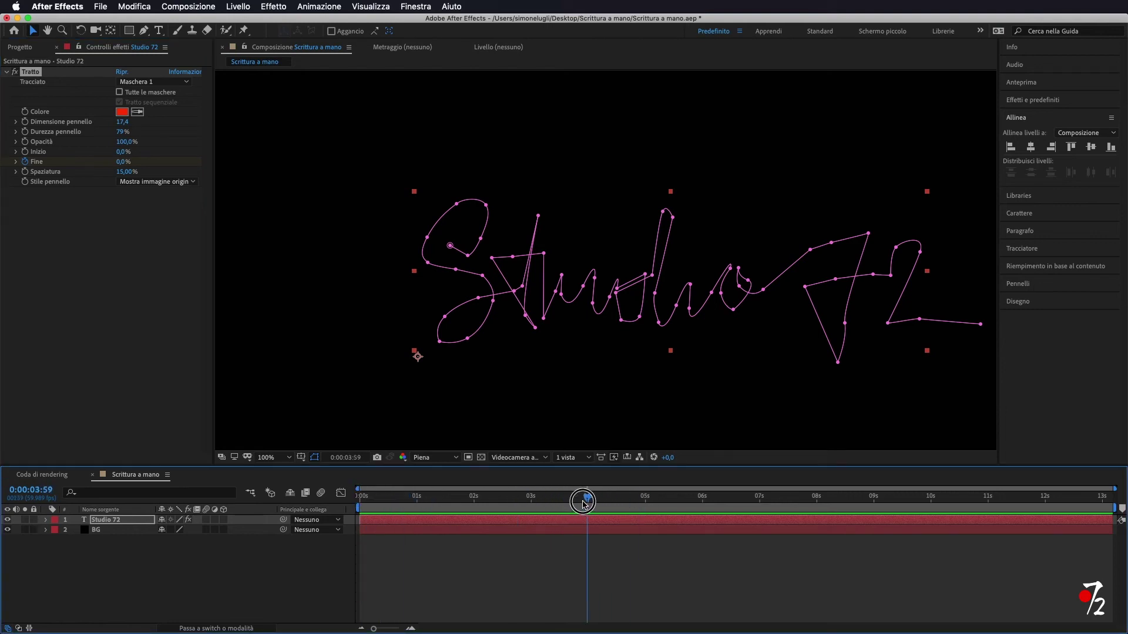
left_click_drag(592, 505, 645, 498)
left_click_drag(120, 163, 204, 166)
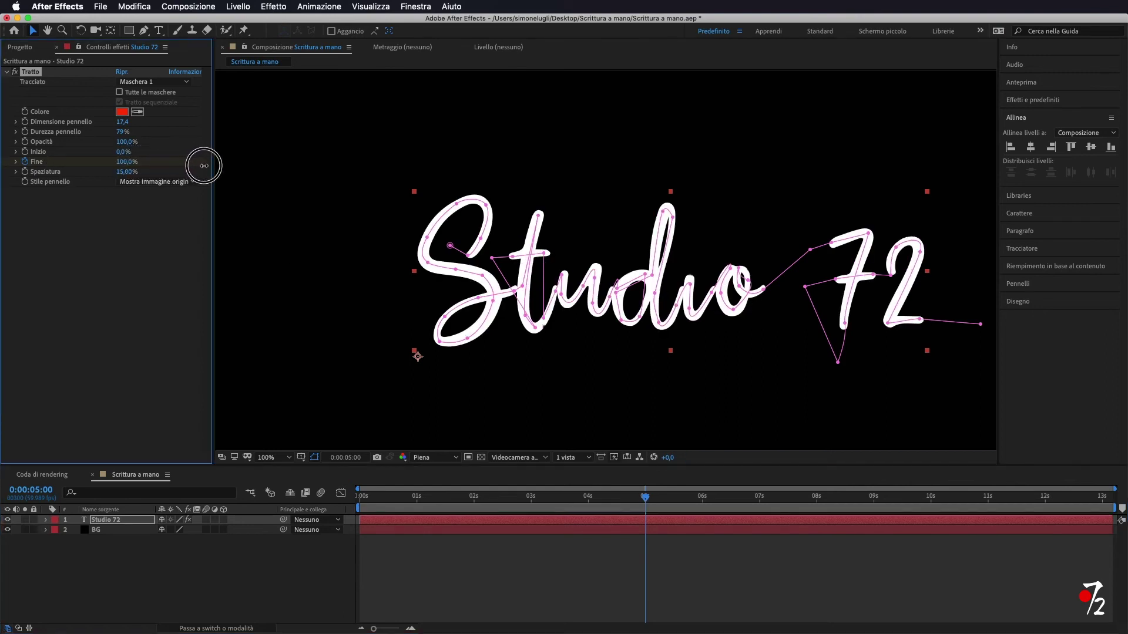
Step: Return to the start and preview the handwriting reveal animation
left_click(317, 501)
key("Home")
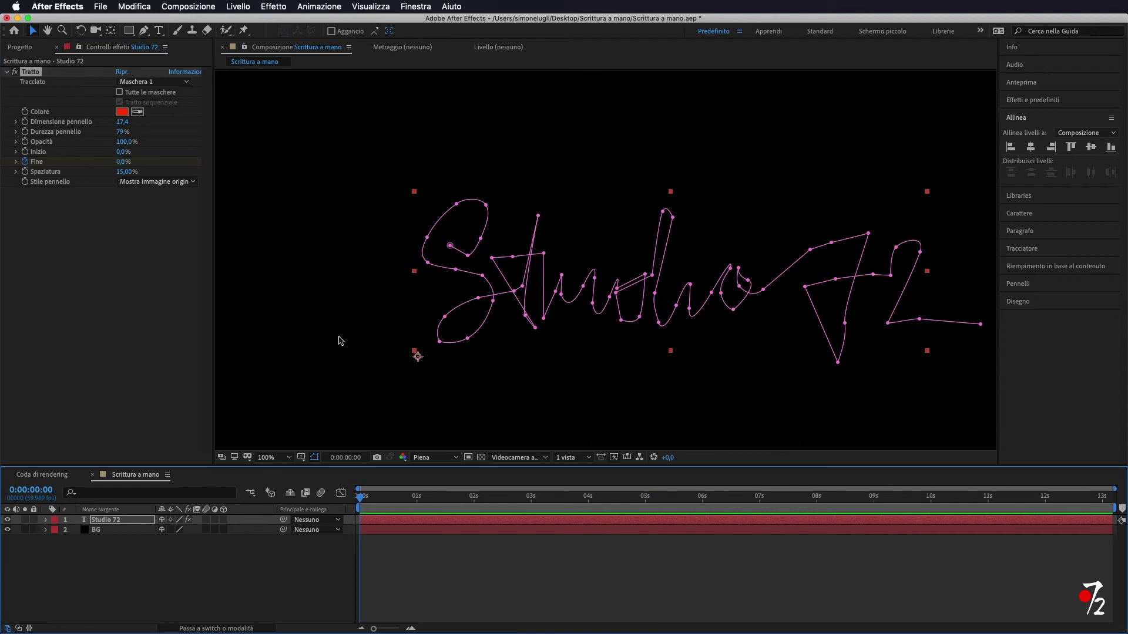
key("space")
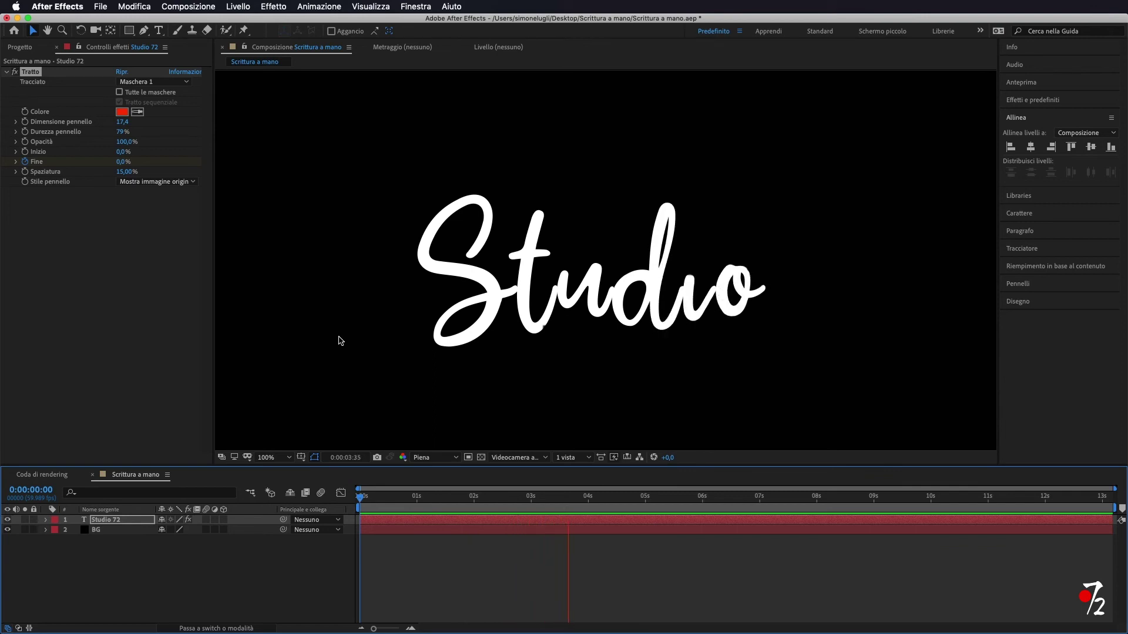
Step: Stop the preview near 0:00:00:46, zoom in, and reshape the mask points through the S
key("space")
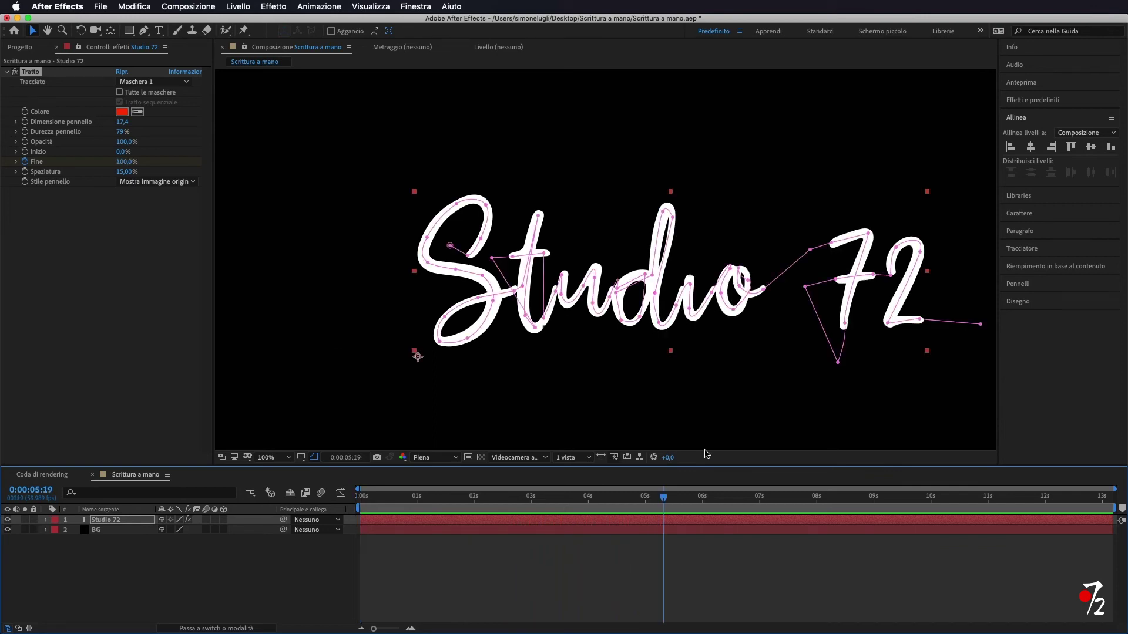
left_click_drag(664, 501, 404, 493)
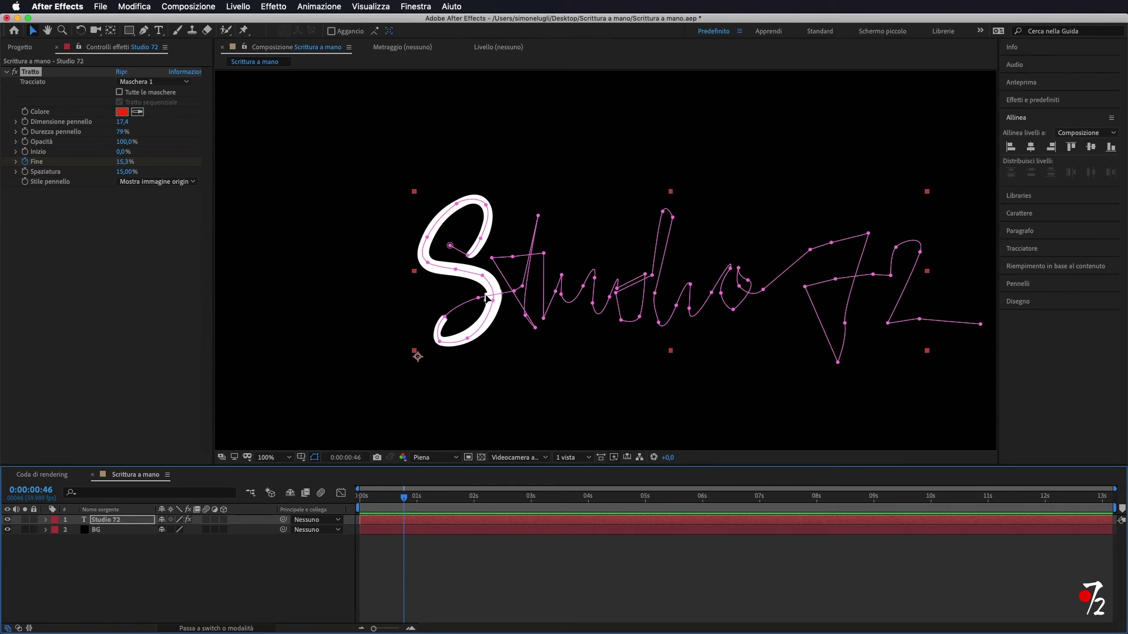
key("period")
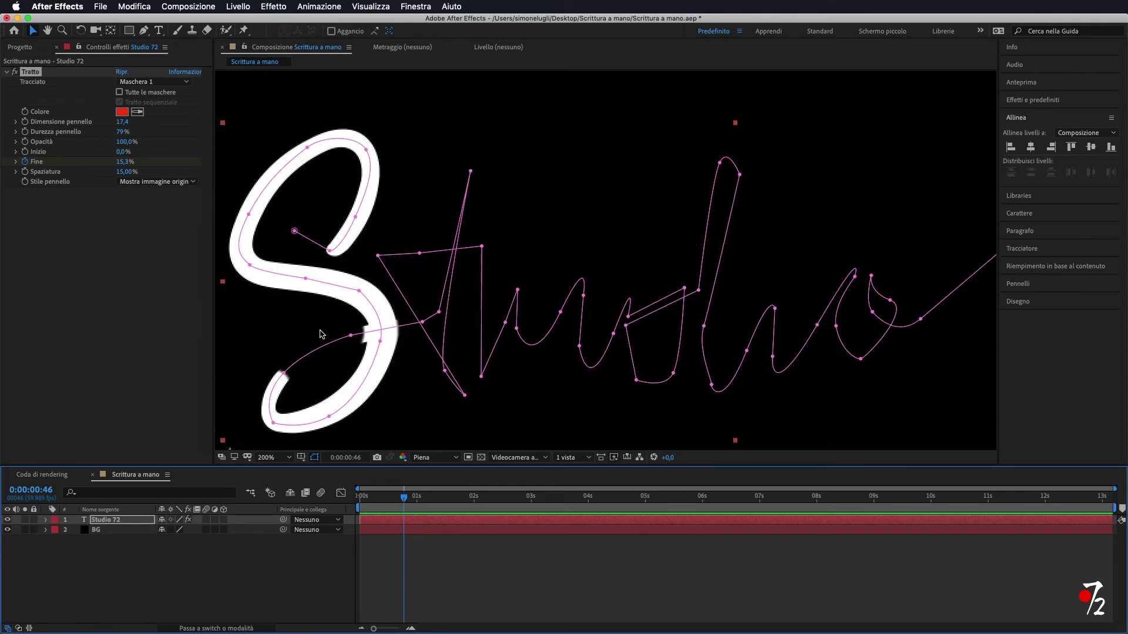
key("period")
scroll(674, 201, "left", 10)
scroll(674, 201, "down", 5)
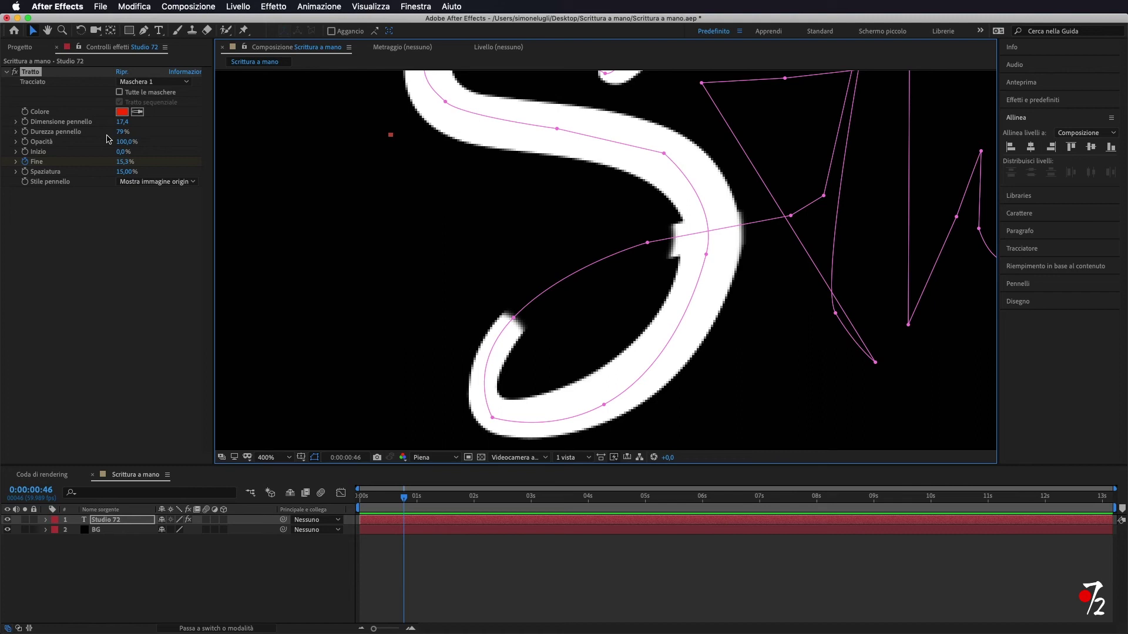
left_click_drag(647, 242, 715, 249)
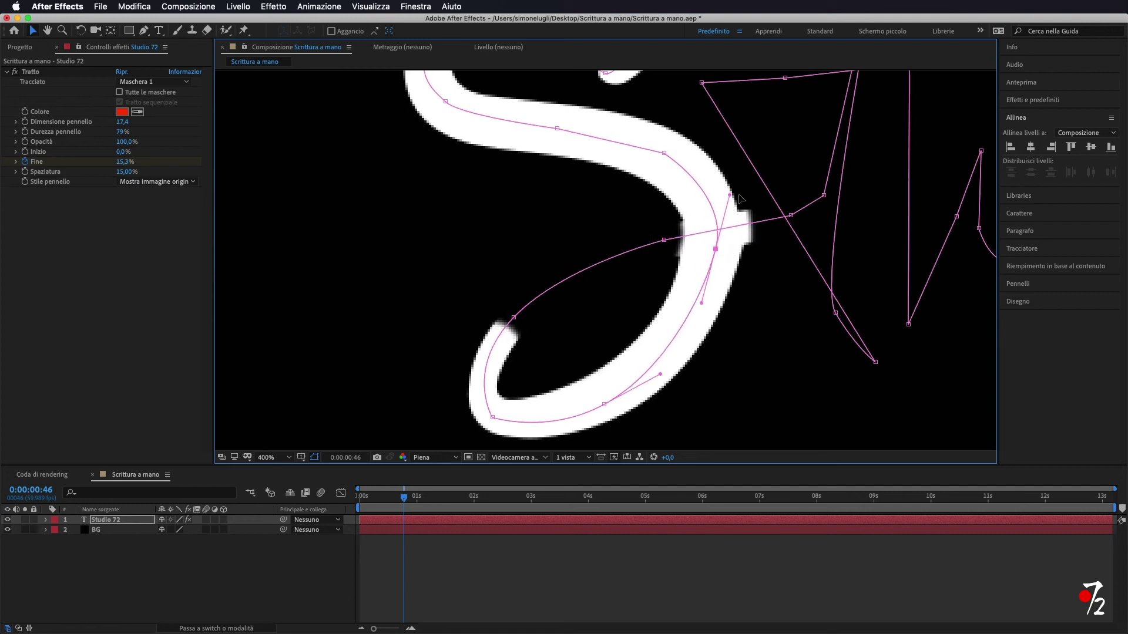
left_click_drag(730, 194, 719, 194)
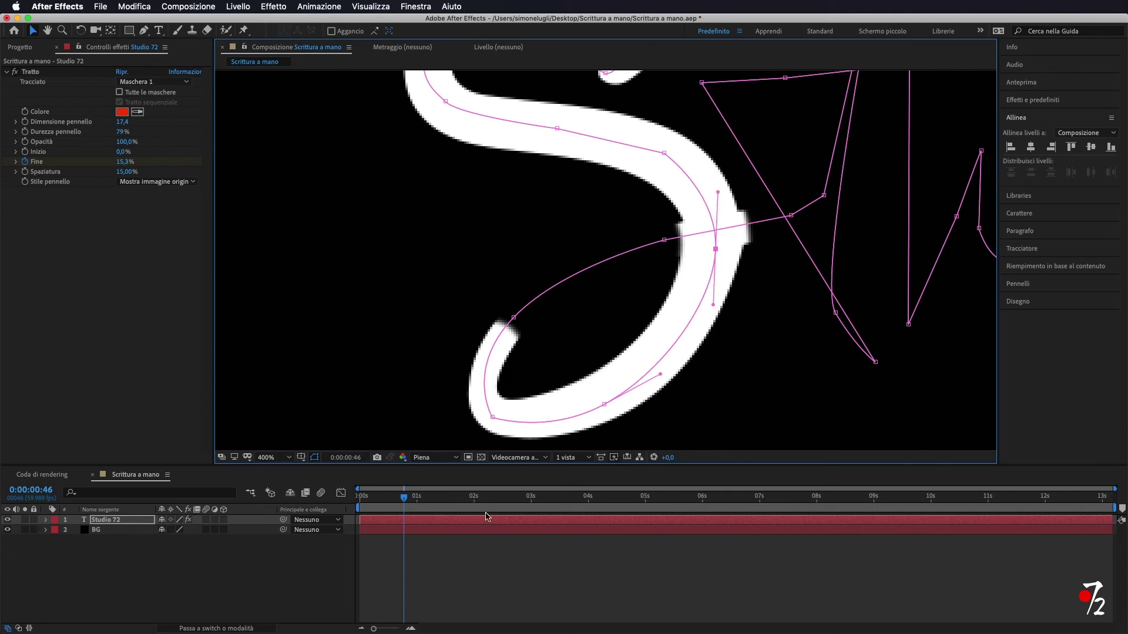
Step: Nudge the mask points on the t's crossbar and bottom, scrubbing to check the stroke
left_click_drag(409, 500, 425, 497)
key("comma")
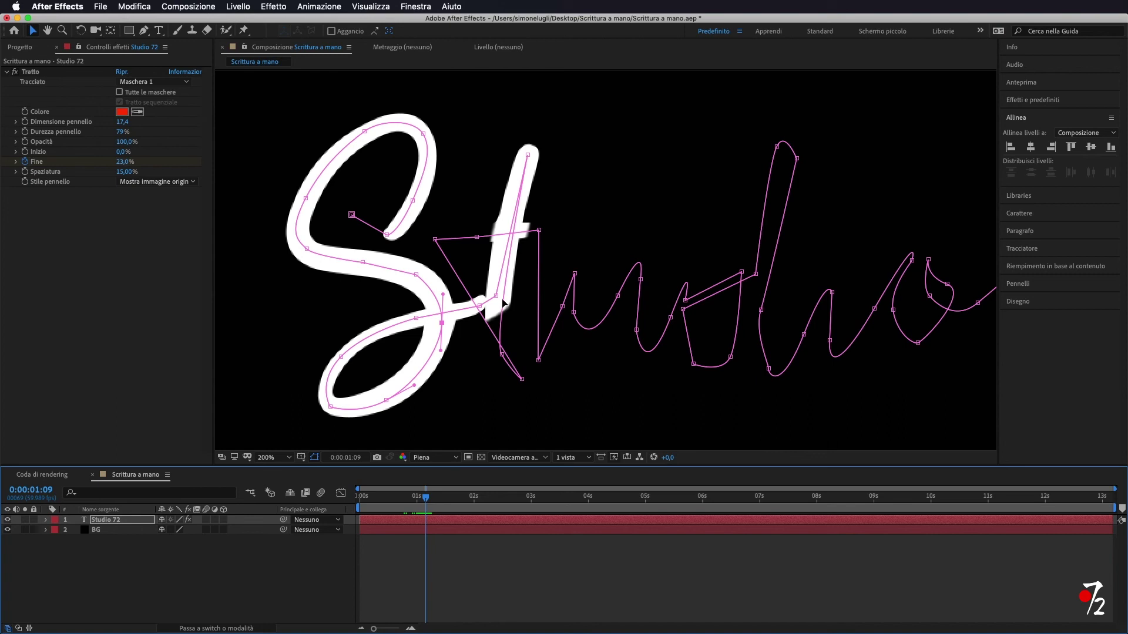
left_click_drag(496, 296, 492, 294)
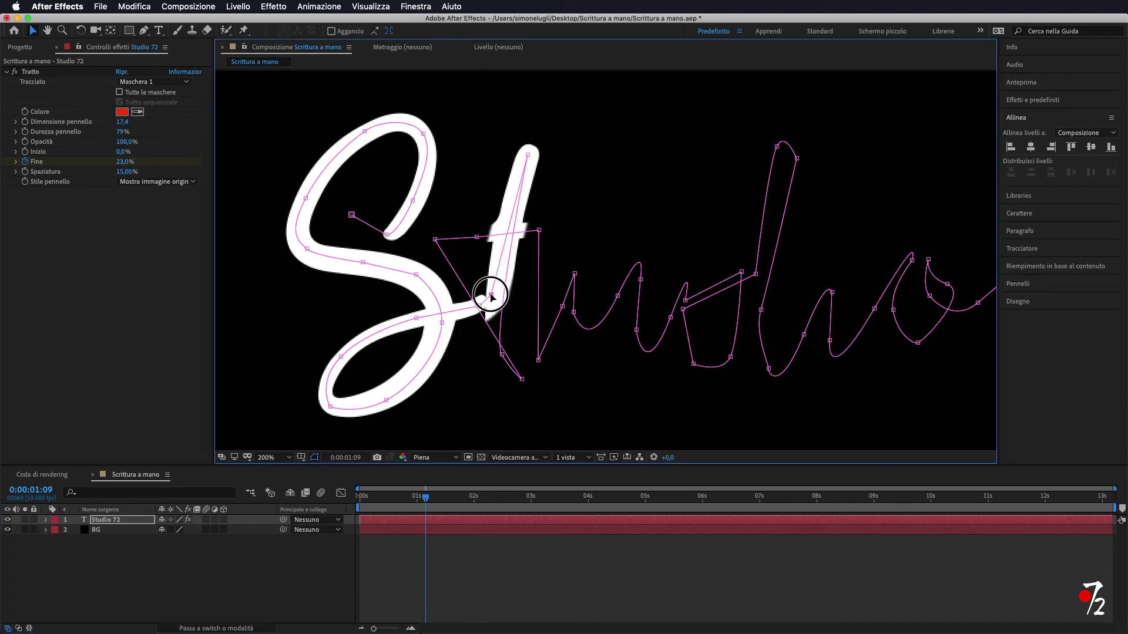
left_click_drag(426, 500, 468, 486)
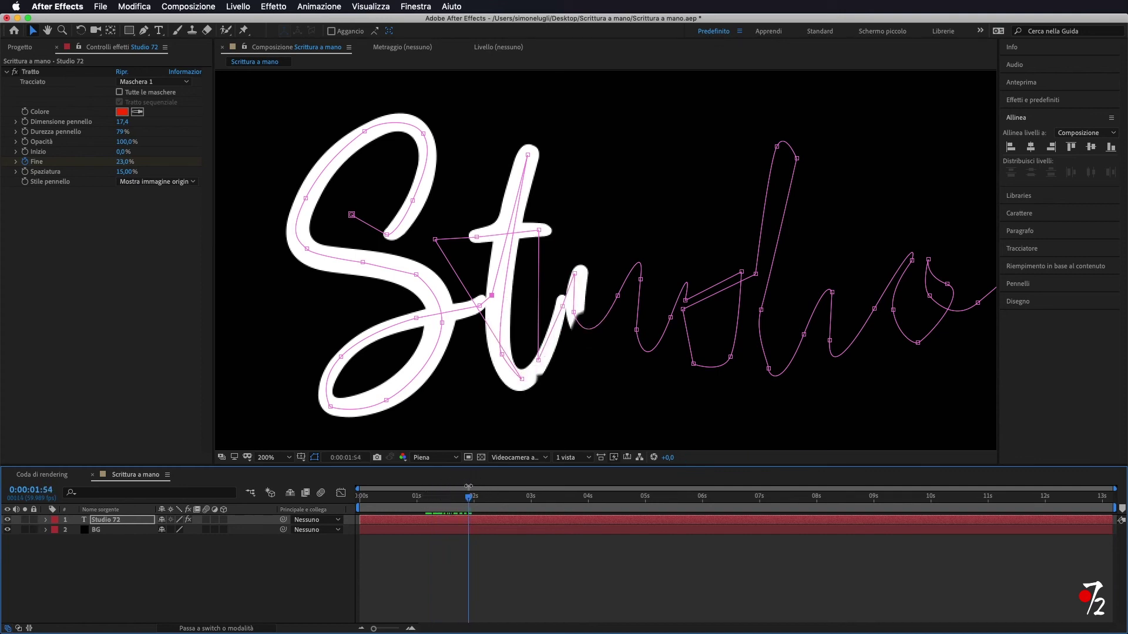
left_click_drag(522, 380, 526, 382)
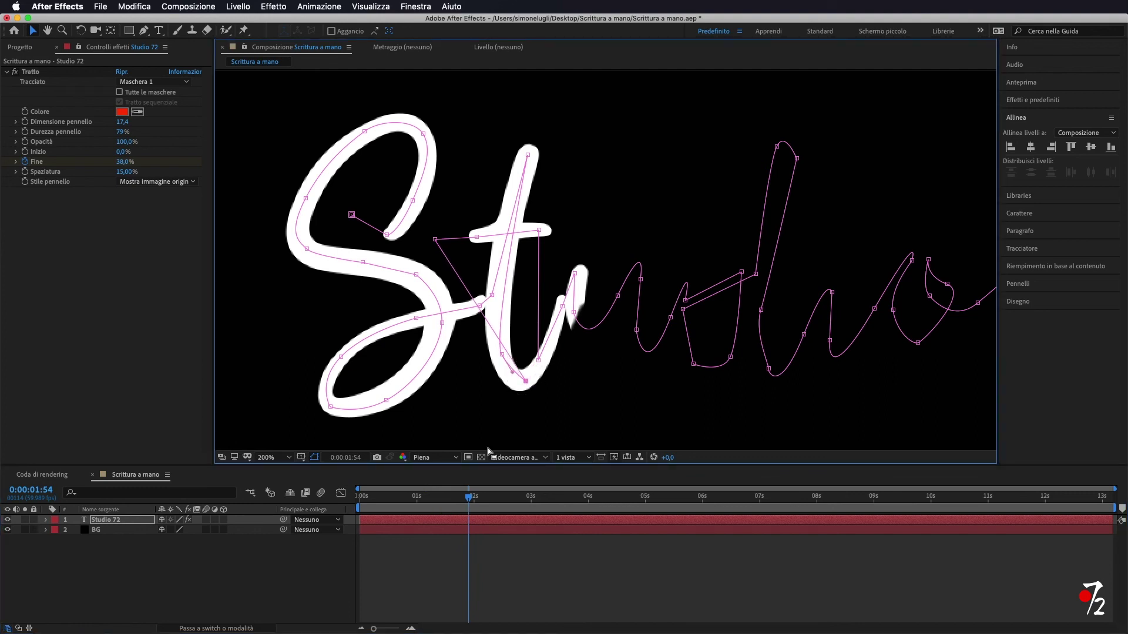
left_click_drag(469, 499, 353, 495)
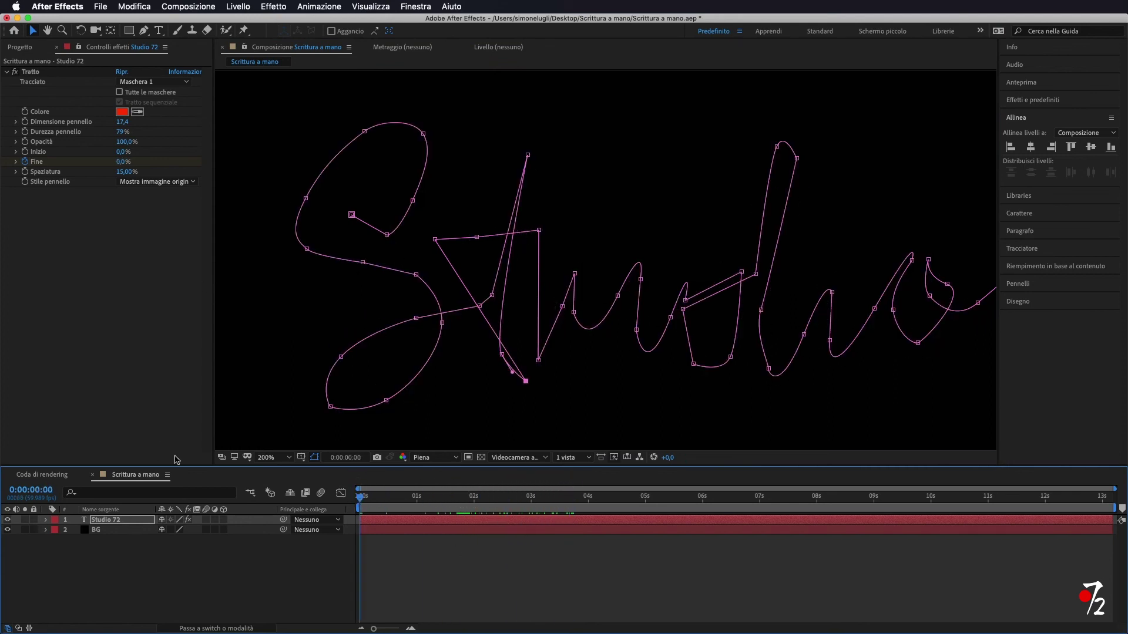
left_click(266, 458)
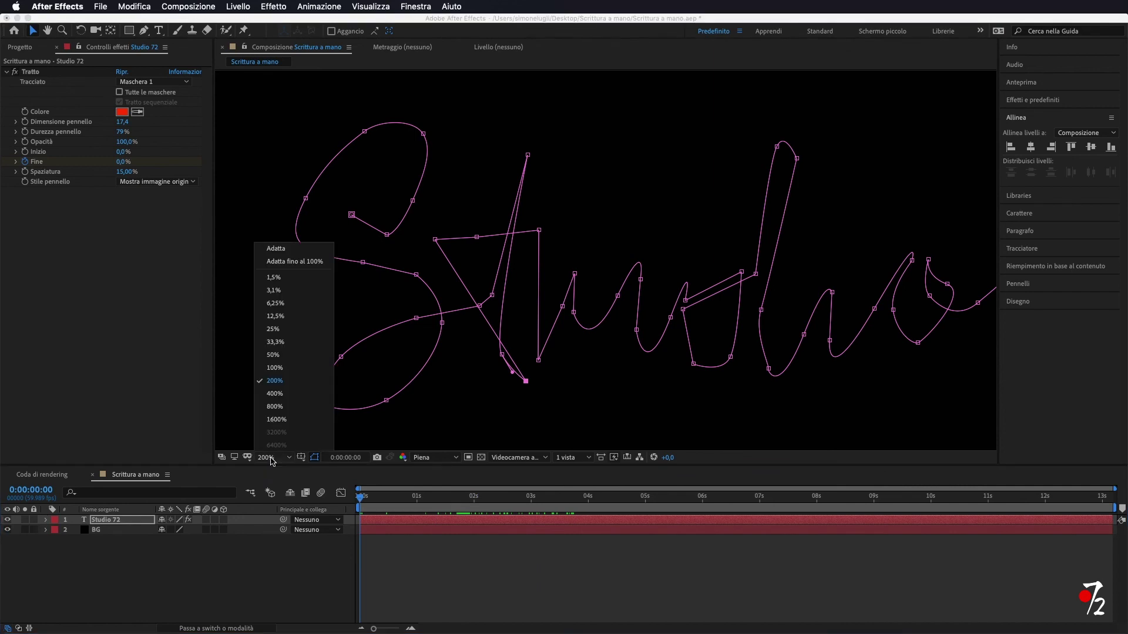
Step: At 100% zoom, use the Pen tool to add three points after the 2, looping up toward the 'o'
left_click(282, 249)
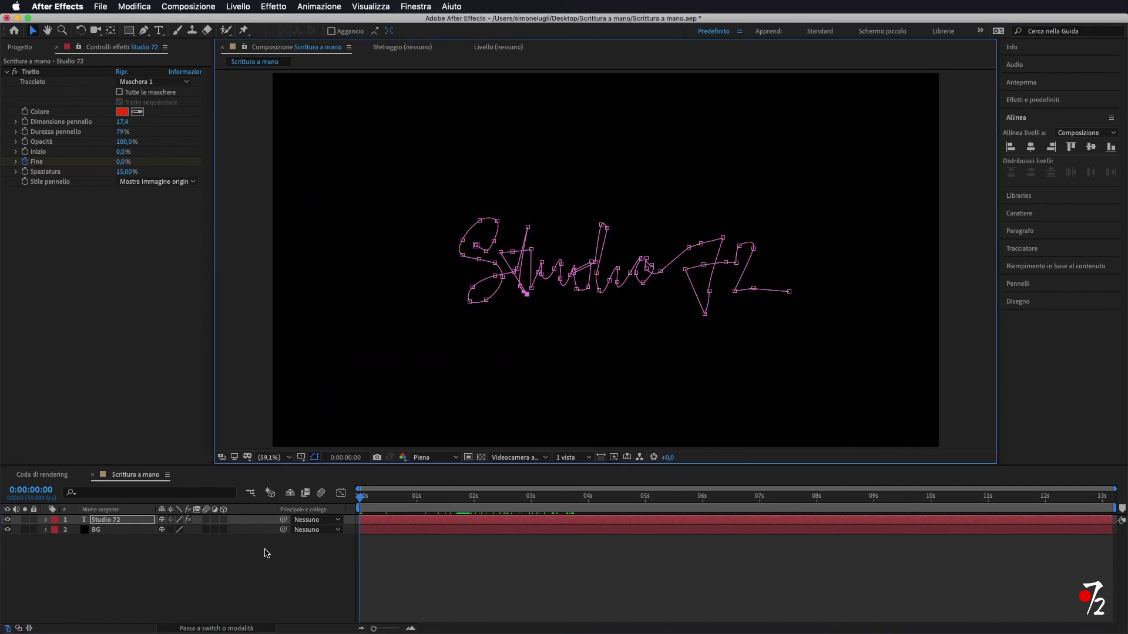
key("slash")
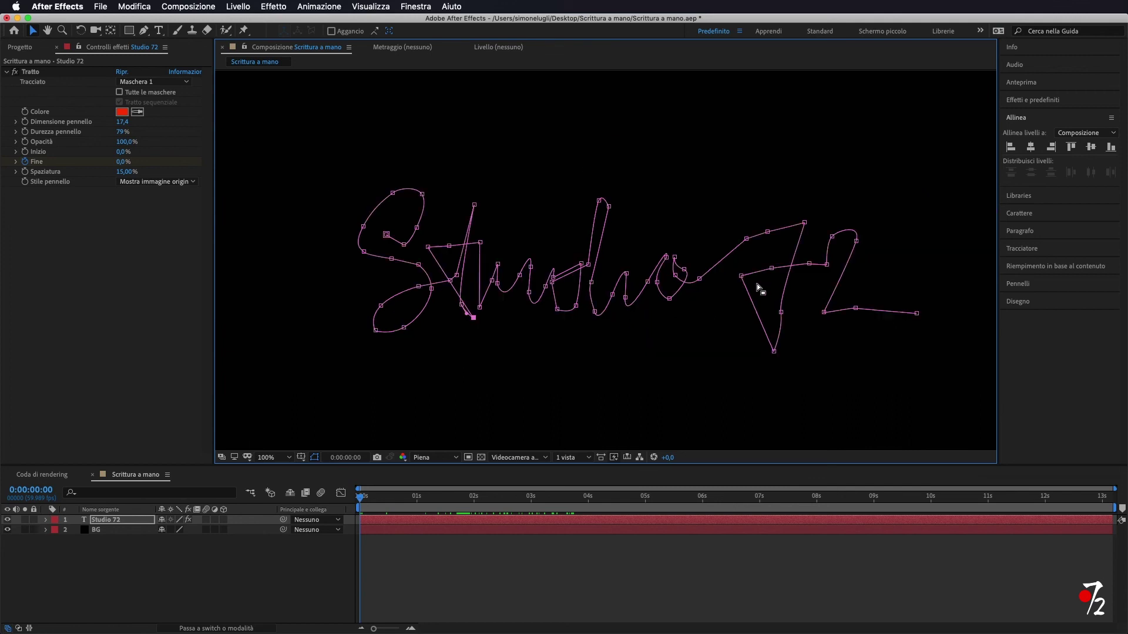
left_click(146, 30)
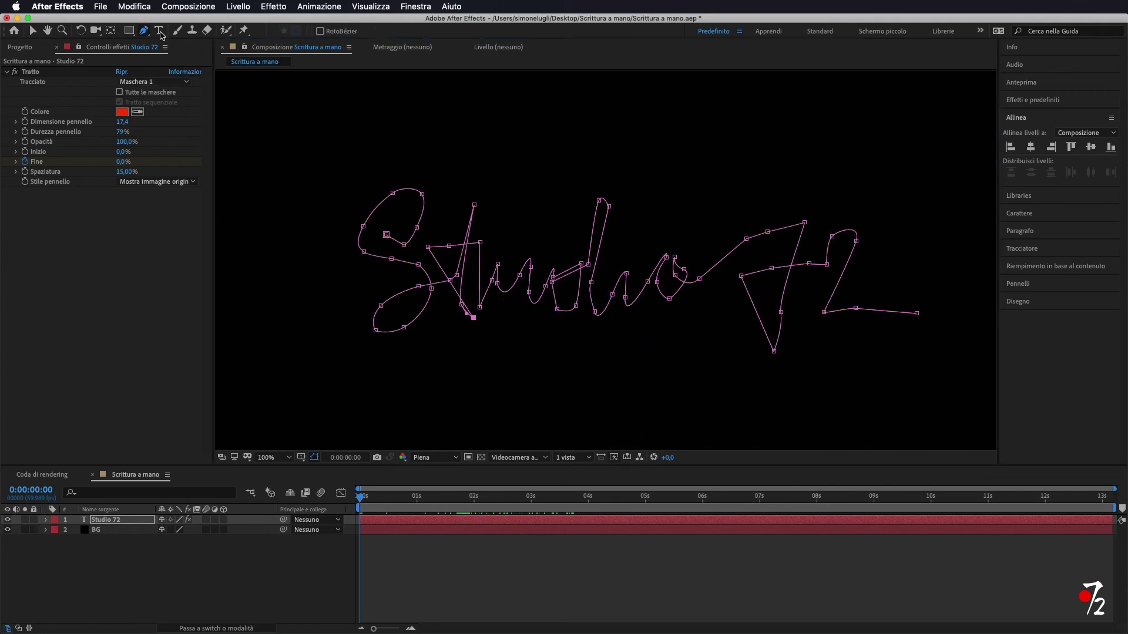
left_click(906, 157)
left_click(419, 515)
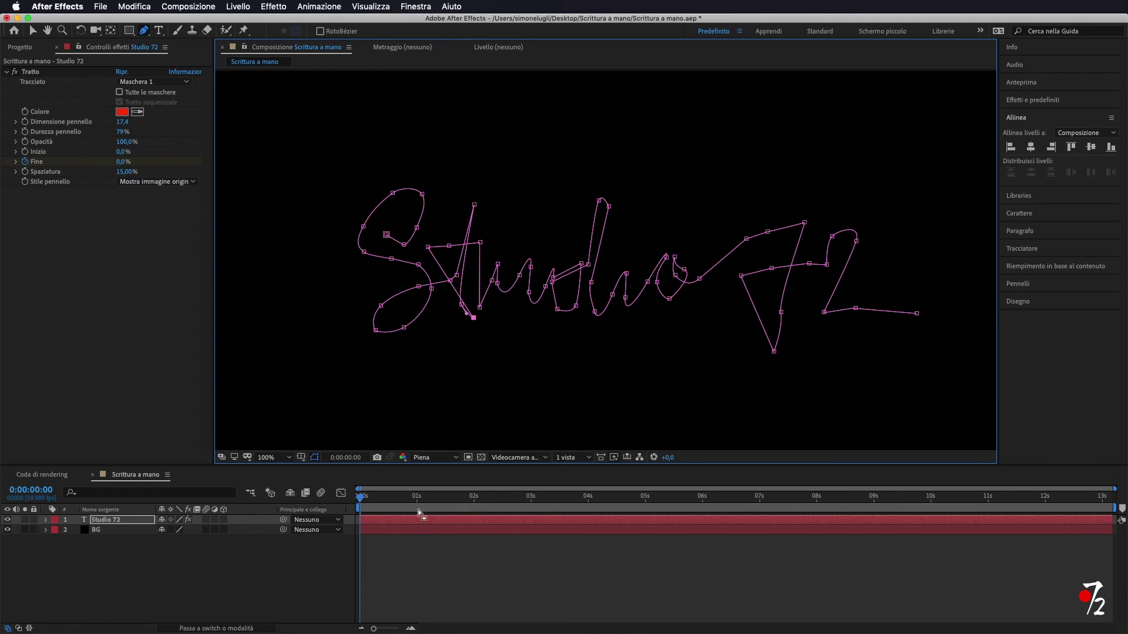
left_click(121, 520)
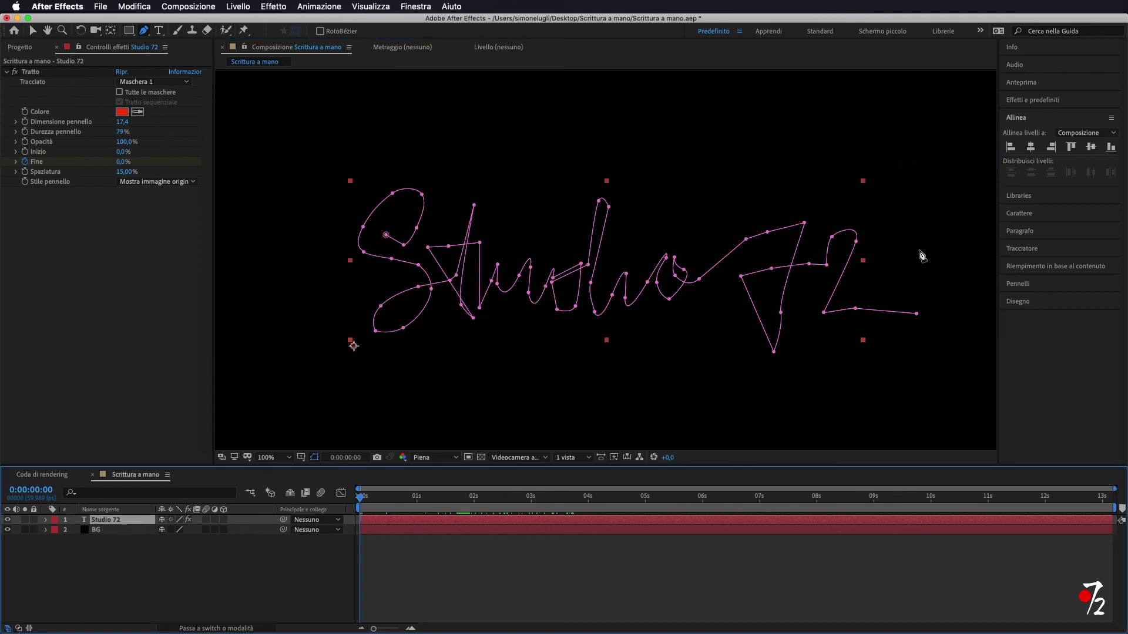
left_click(909, 206)
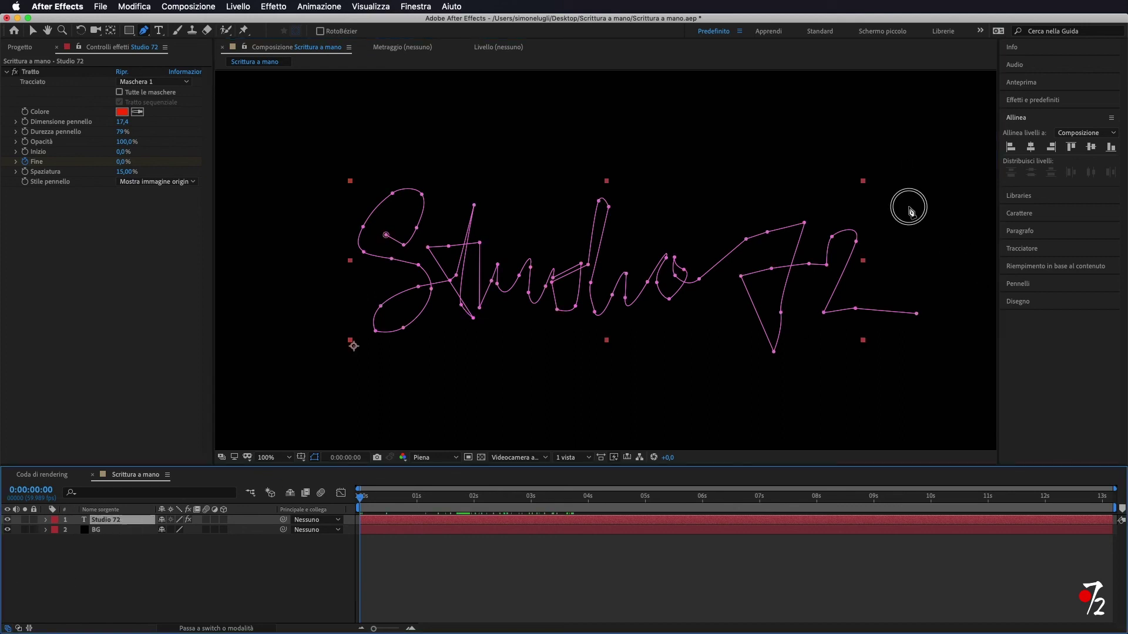
left_click(917, 314)
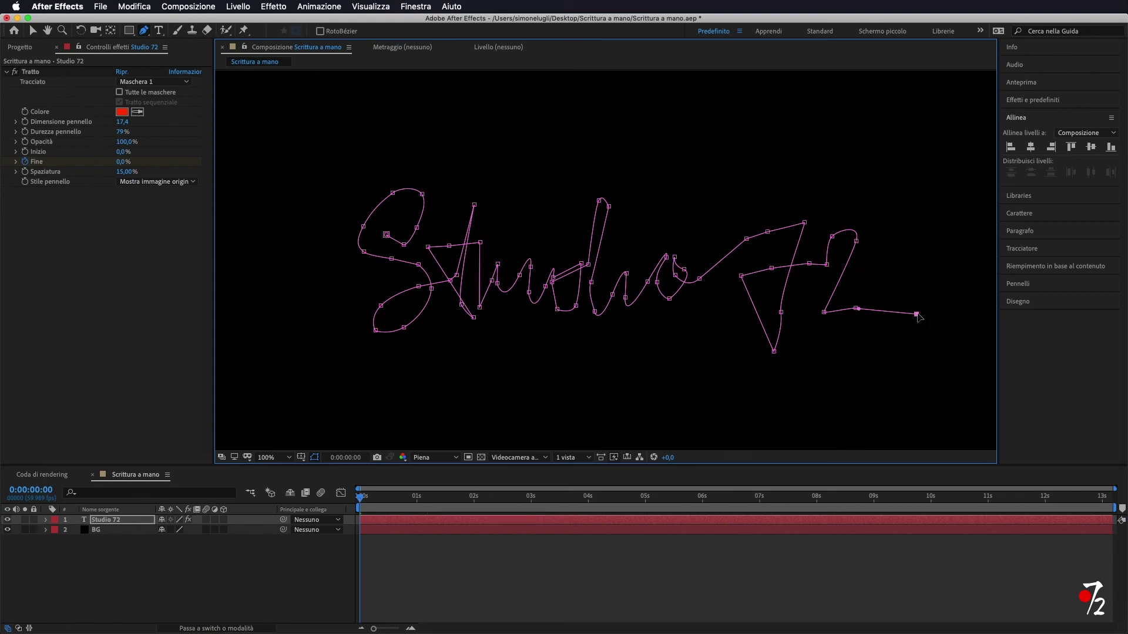
left_click(913, 260)
left_click(861, 128)
left_click(650, 192)
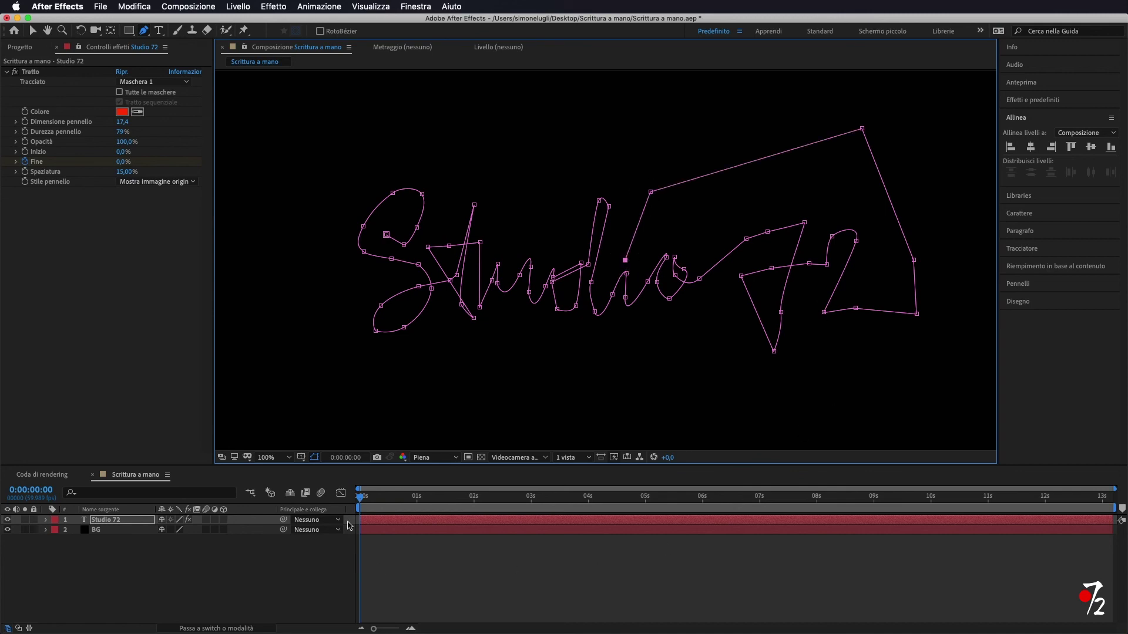
Step: Preview the reveal from 0, then park the playhead at 0:00:01:59 with End at 39,7%
left_click_drag(361, 499, 681, 522)
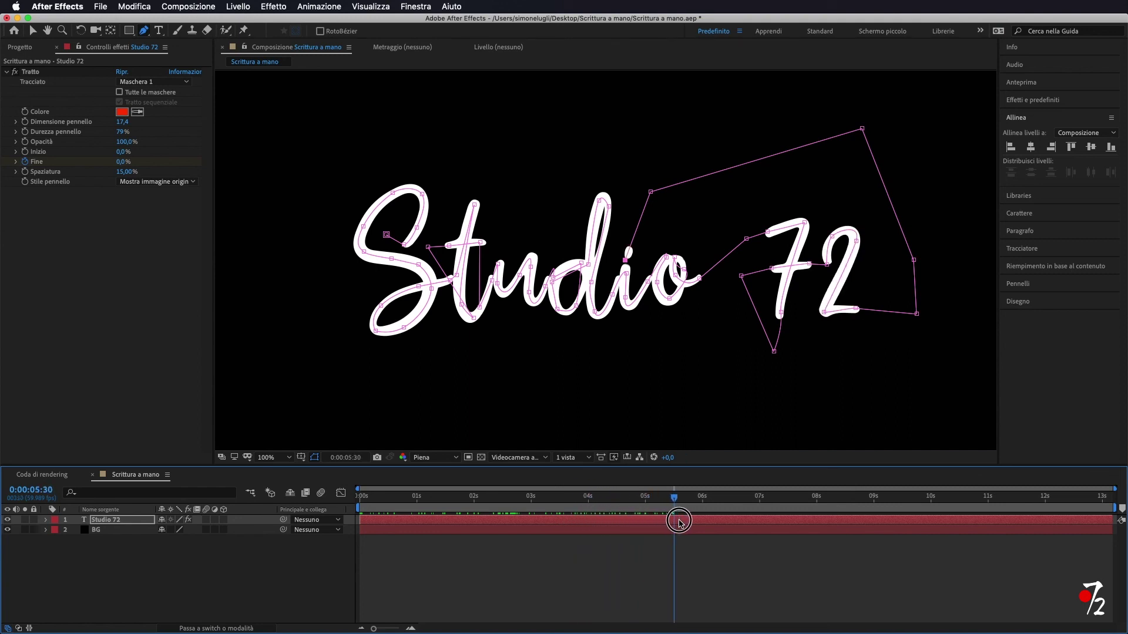
left_click_drag(681, 522, 322, 513)
key("space")
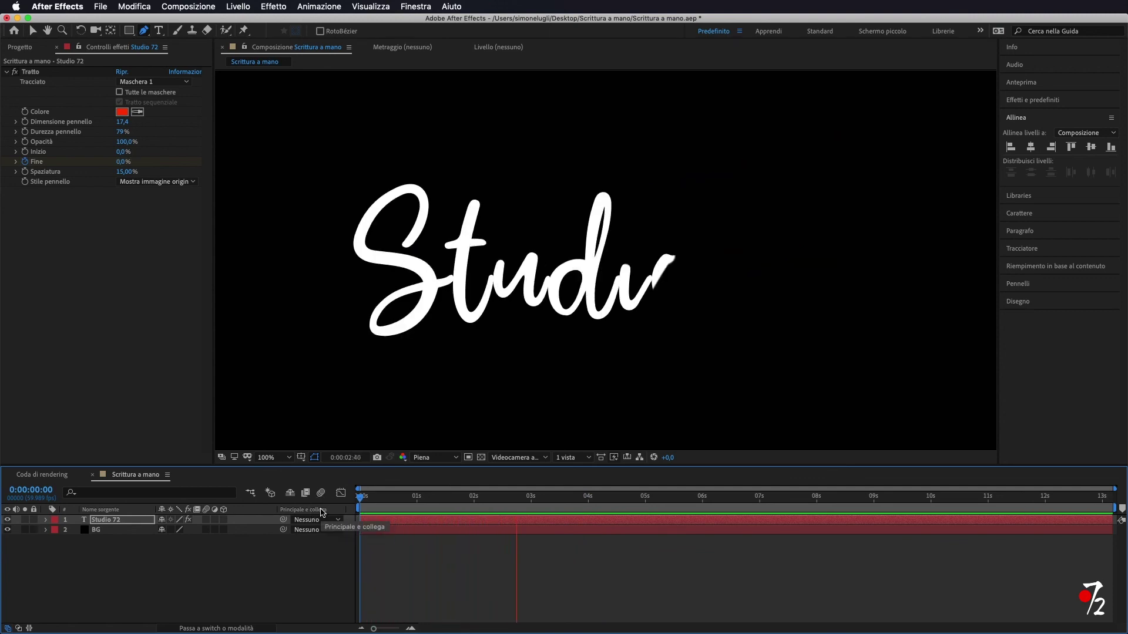
key("space")
key("g")
left_click_drag(526, 498, 473, 504)
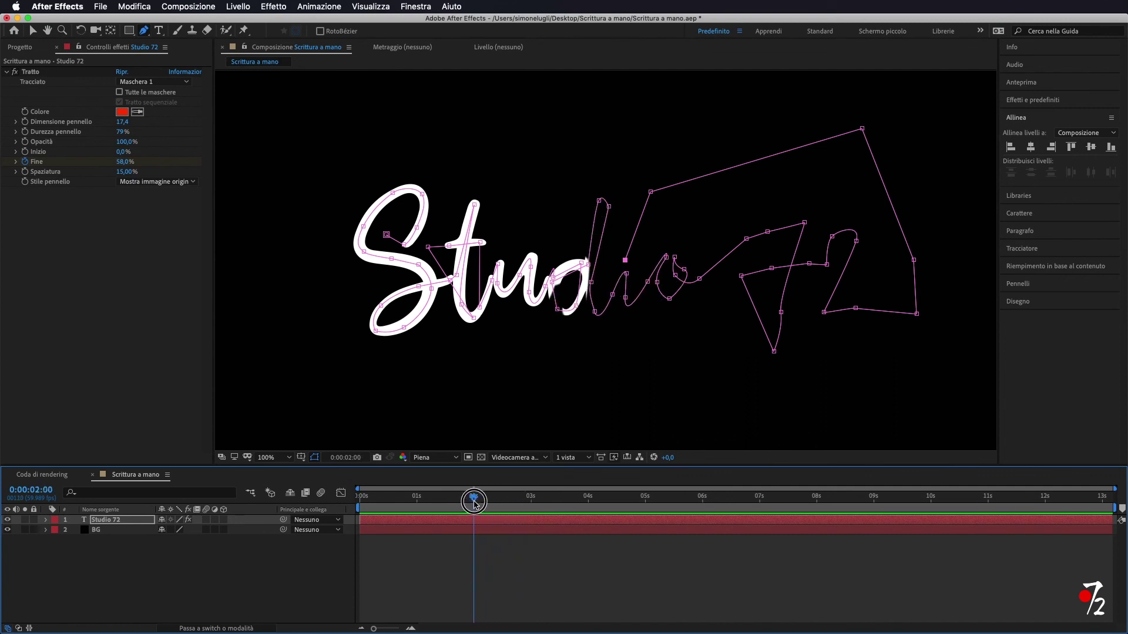
left_click_drag(473, 504, 475, 501)
Step: Zoom in and step frame by frame through the 'o' stroke around 0:00:02:00
scroll(587, 332, "up", 2)
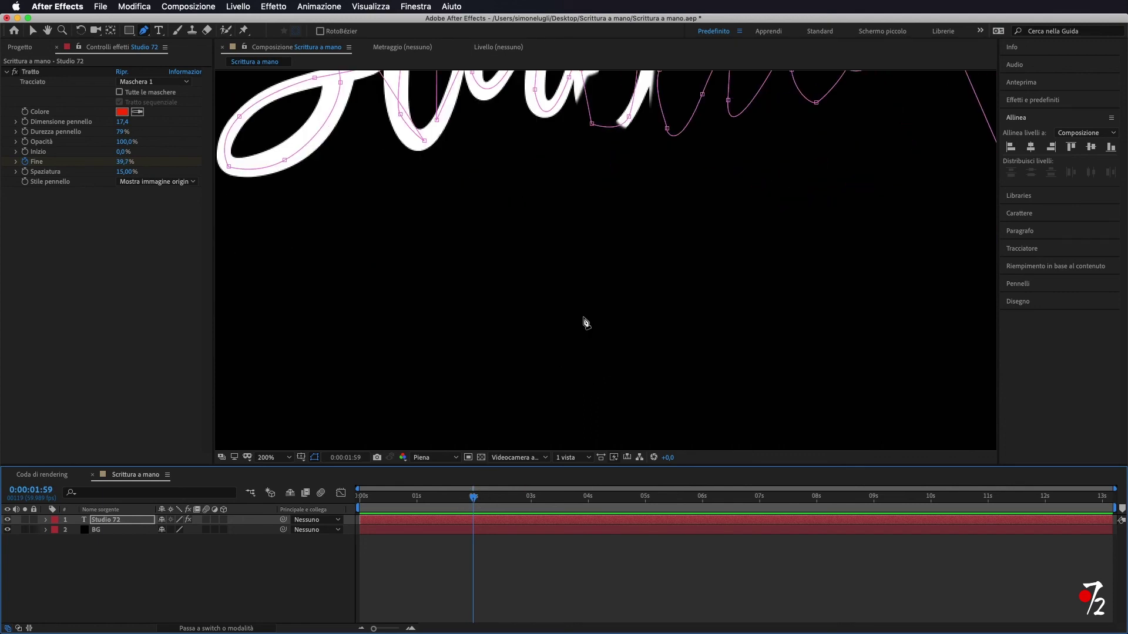
scroll(581, 264, "up", 2)
scroll(567, 353, "up", 2)
scroll(588, 328, "up", 2)
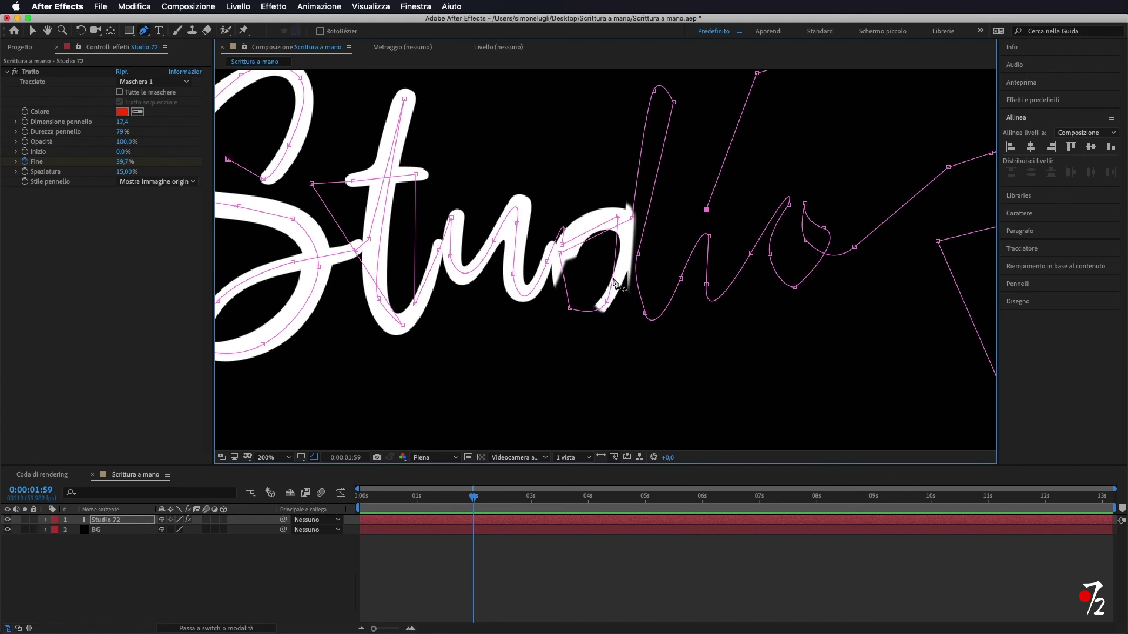
left_click(618, 217)
key("Page_Up")
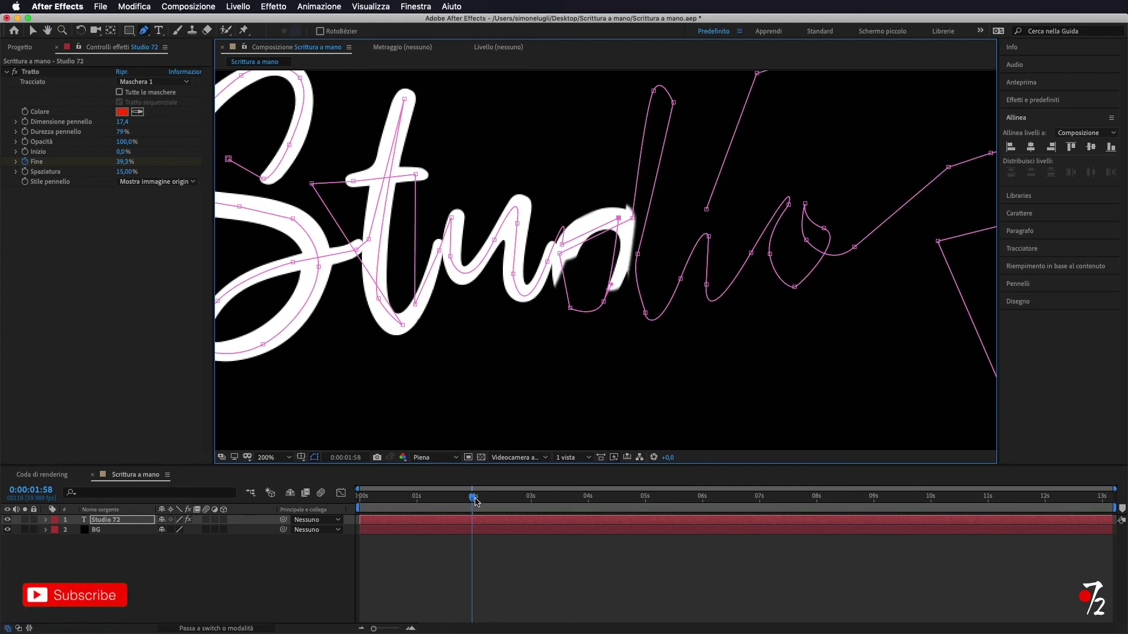
left_click_drag(474, 499, 507, 499)
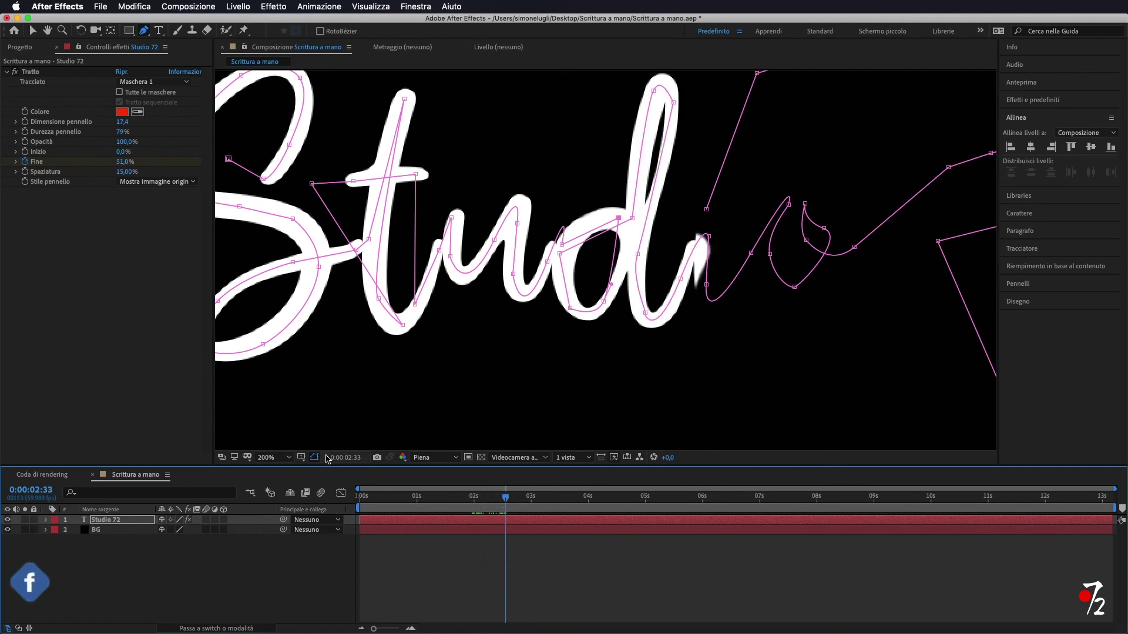
Step: Fit the composition in the view and replay the handwriting reveal from the start
left_click(268, 458)
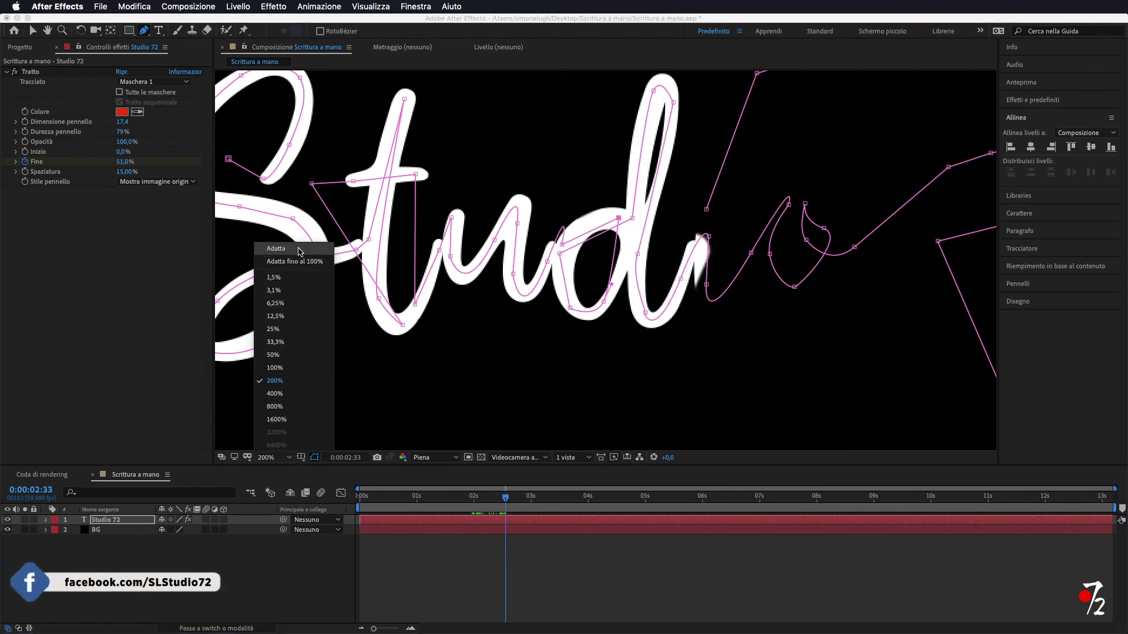
left_click(296, 248)
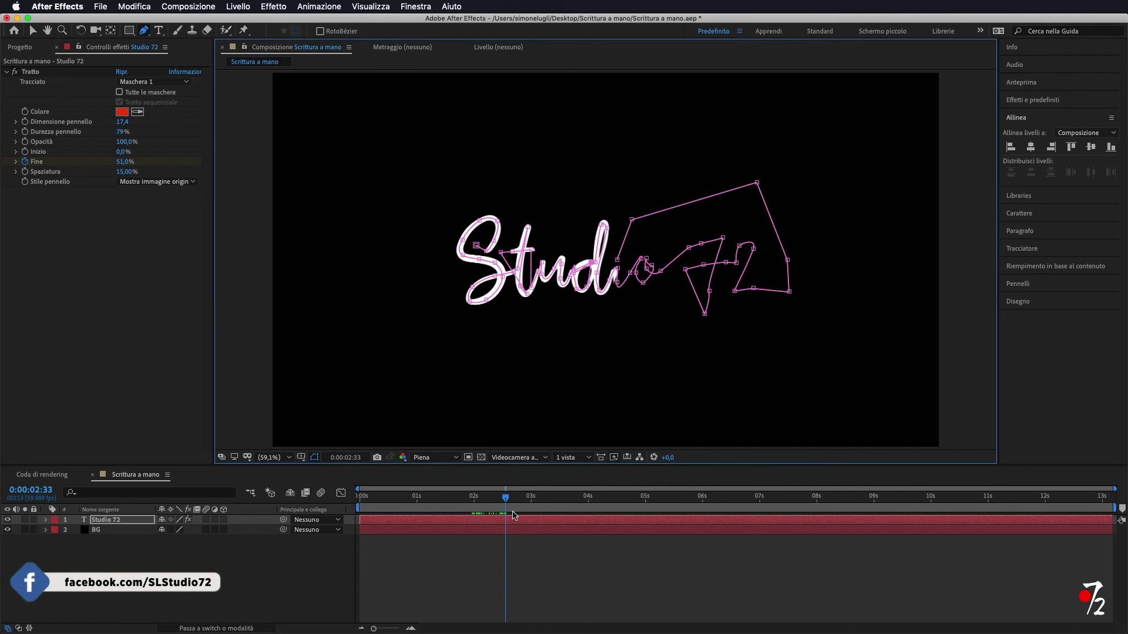
left_click_drag(505, 500, 359, 500)
key("space")
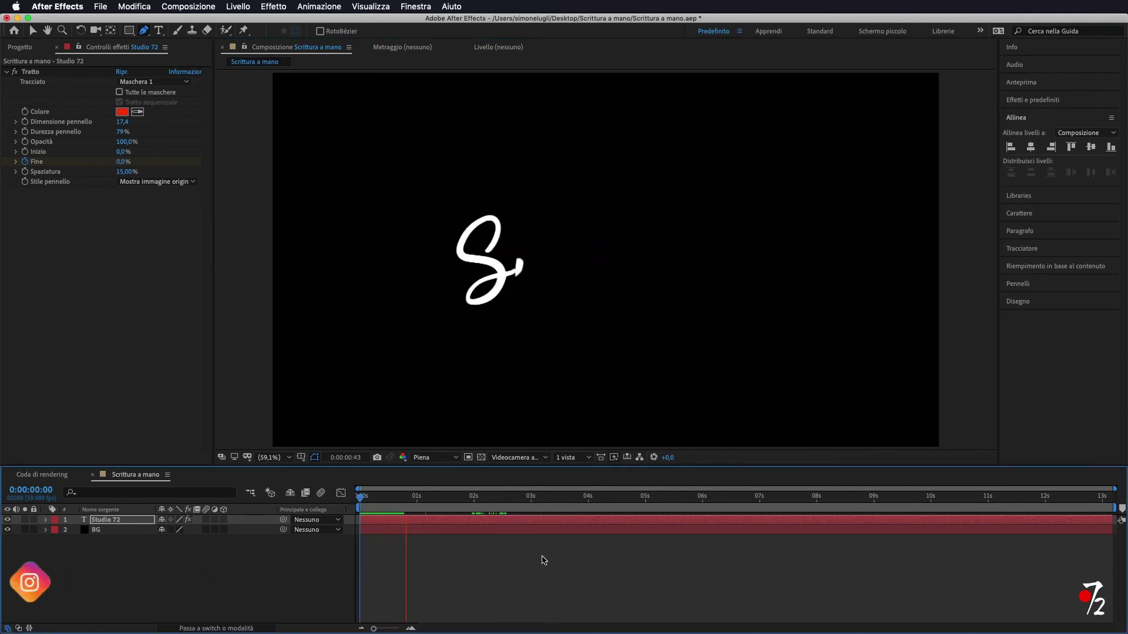